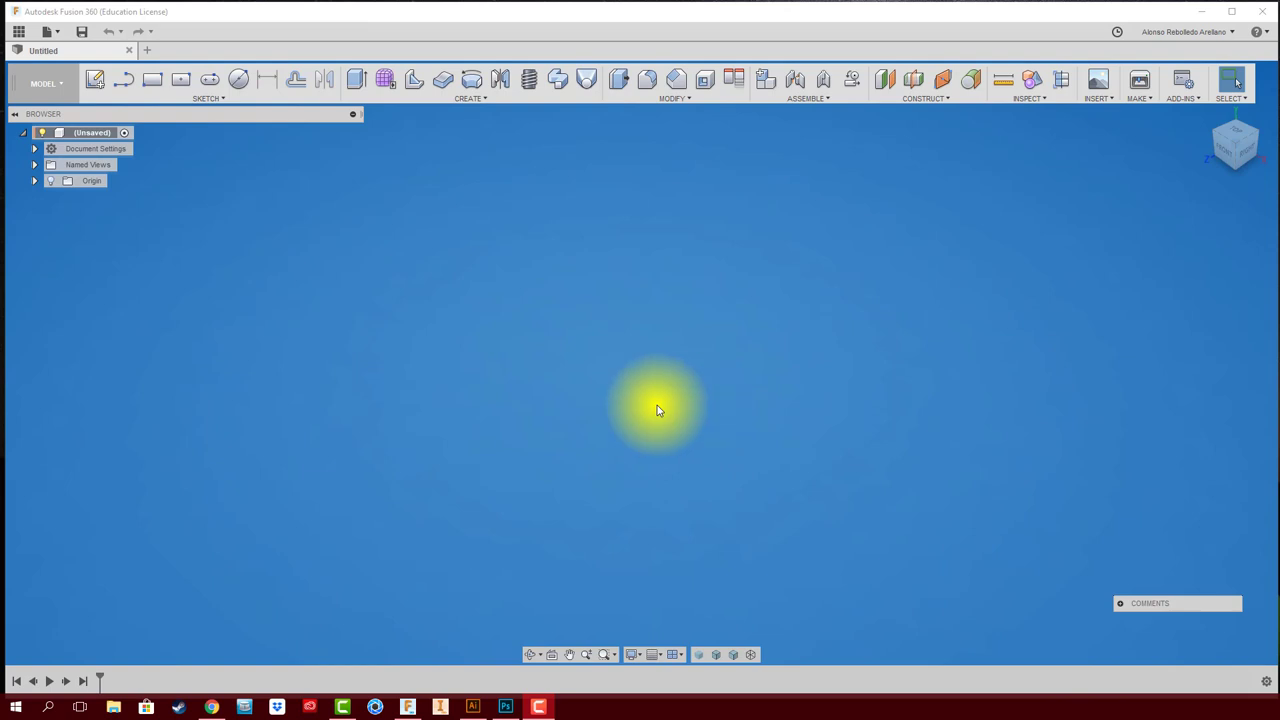
- Review the Pila AA fasa1 reference drawing on the desktop, then return to the Fusion 360 design
left_click(1202, 13)
double_click(30, 422)
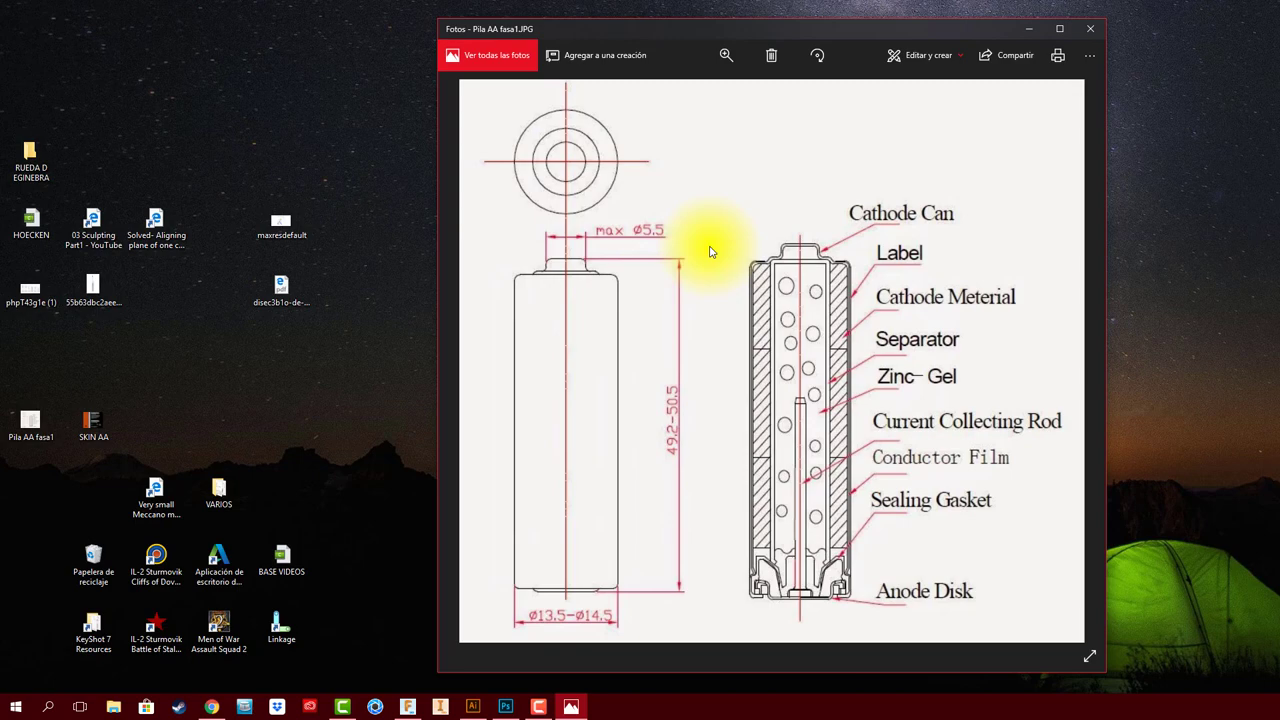
left_click(1028, 28)
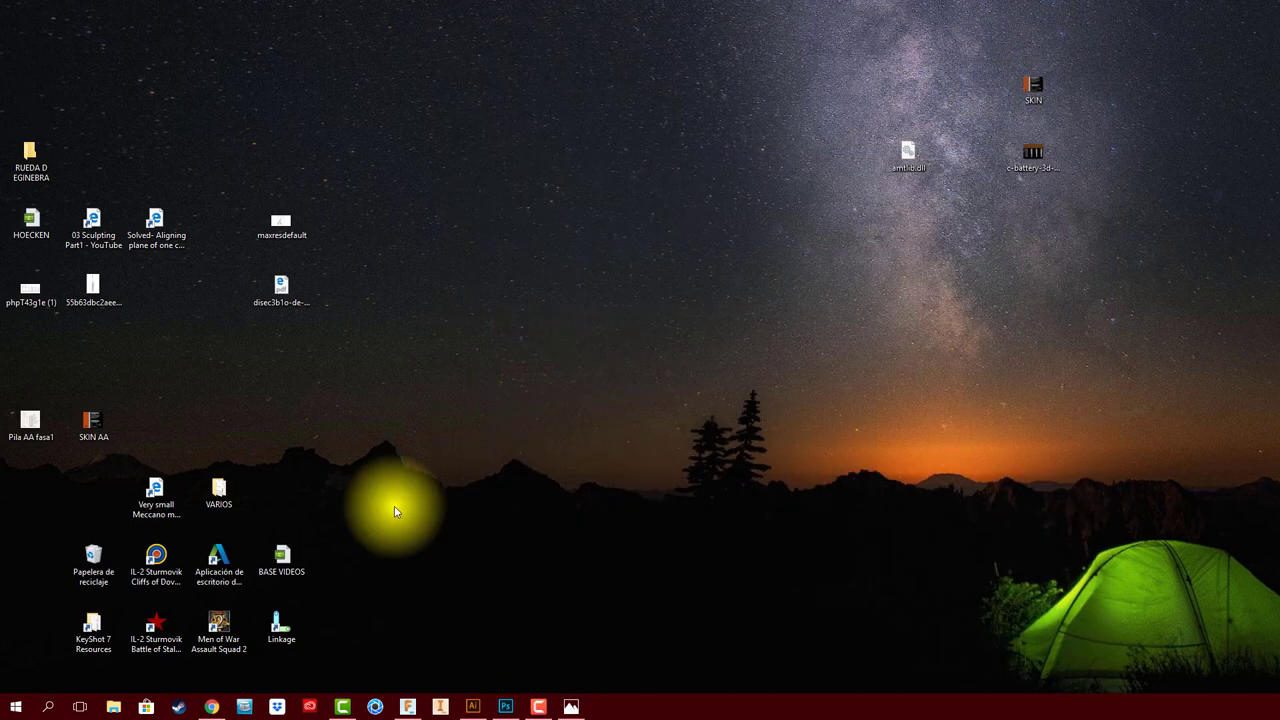
left_click(409, 707)
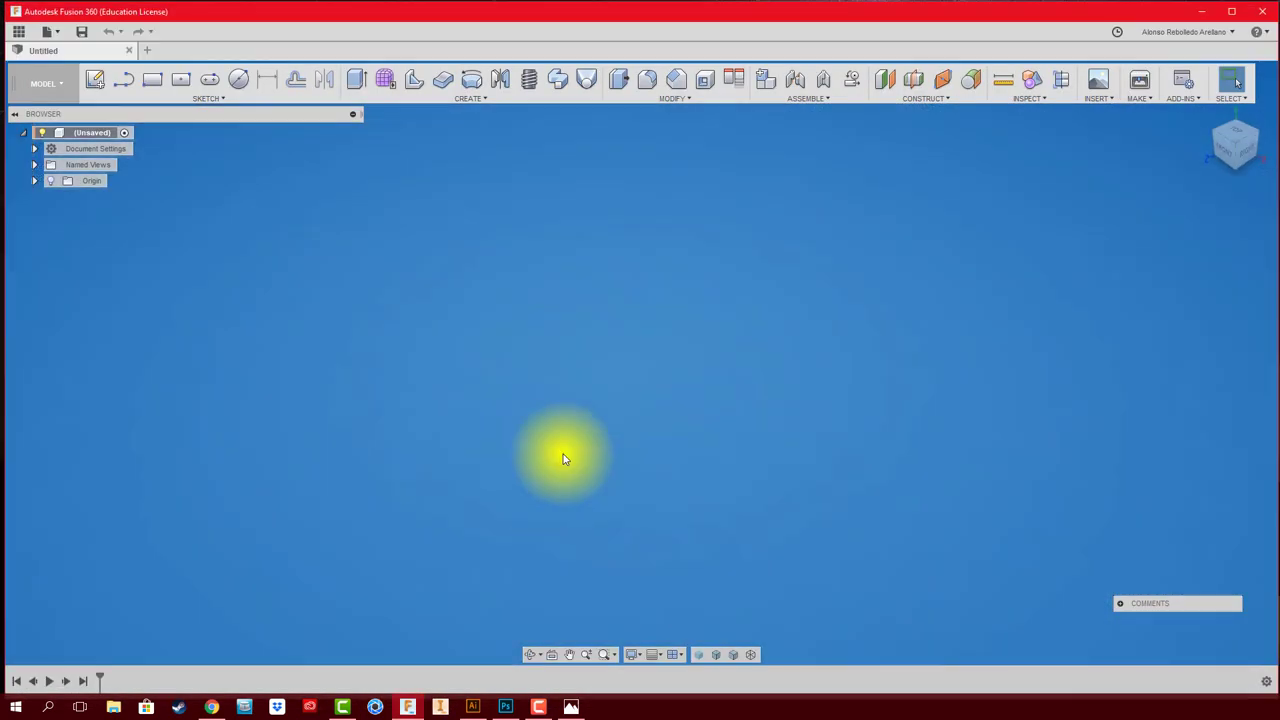
- Insert Pila AA fasa1 as an attached canvas on the XZ plane
left_click(1105, 100)
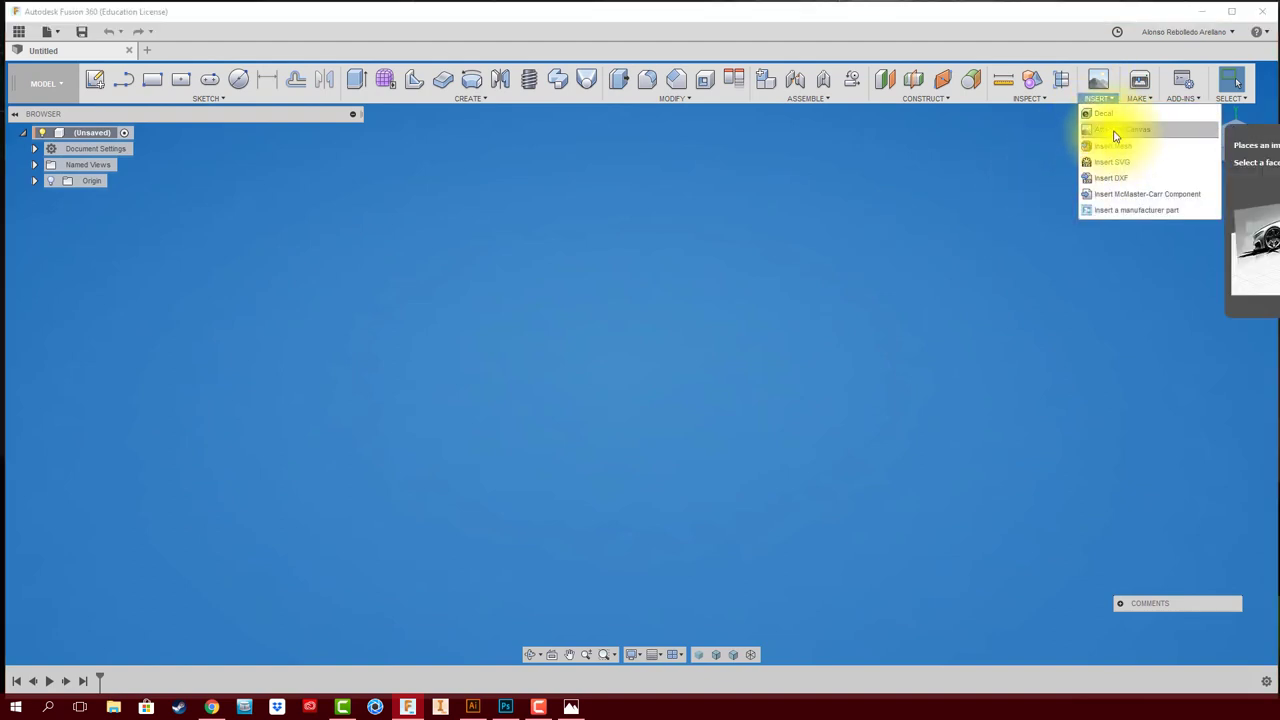
left_click(1115, 131)
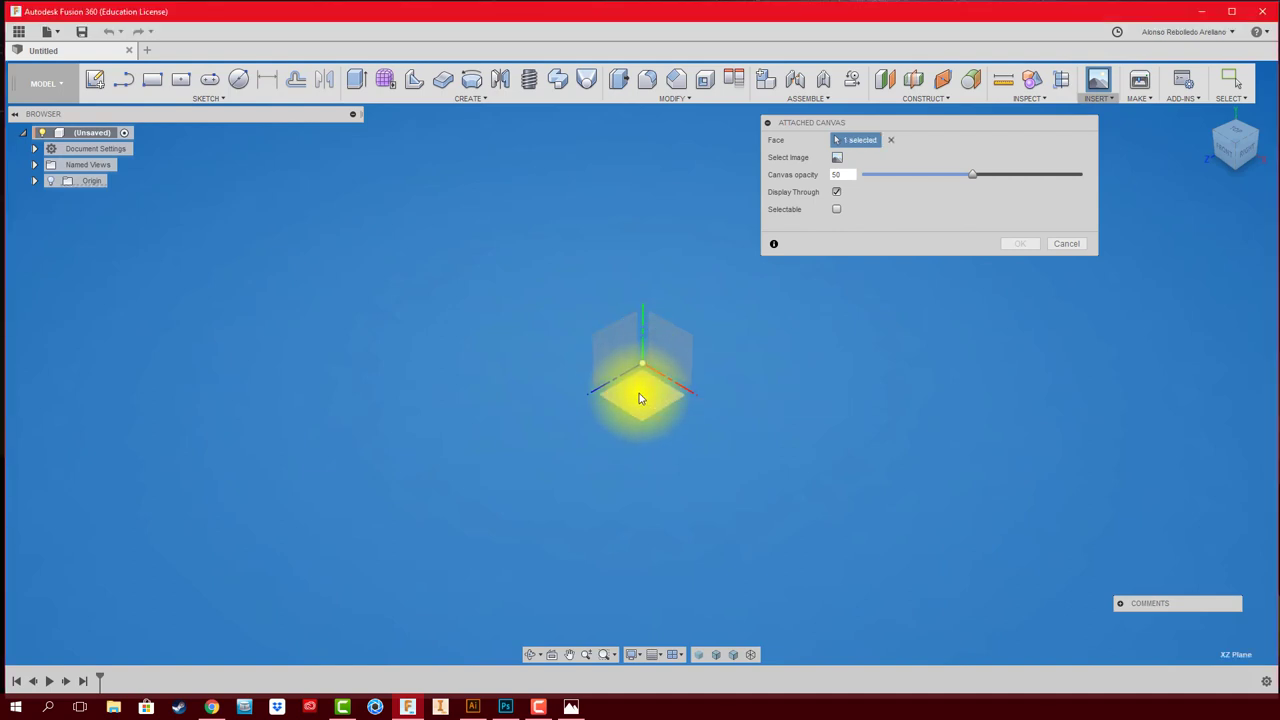
left_click(640, 396)
left_click(838, 159)
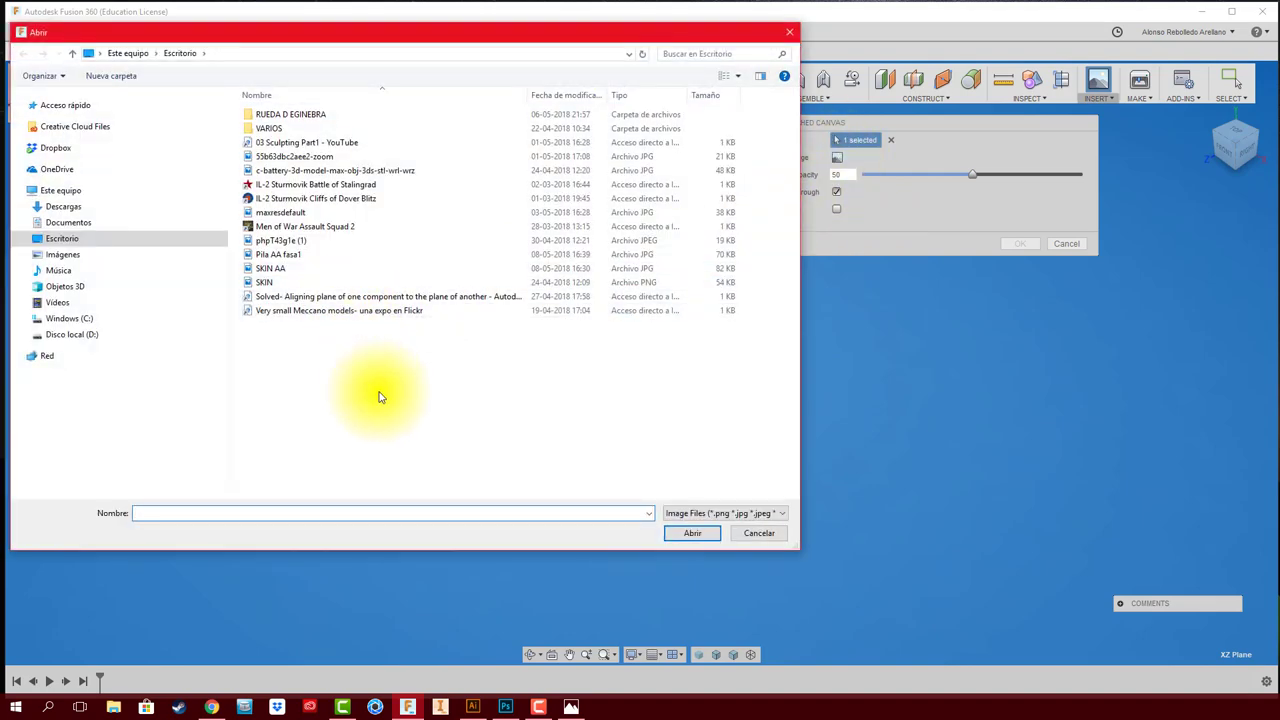
left_click(290, 255)
left_click(690, 533)
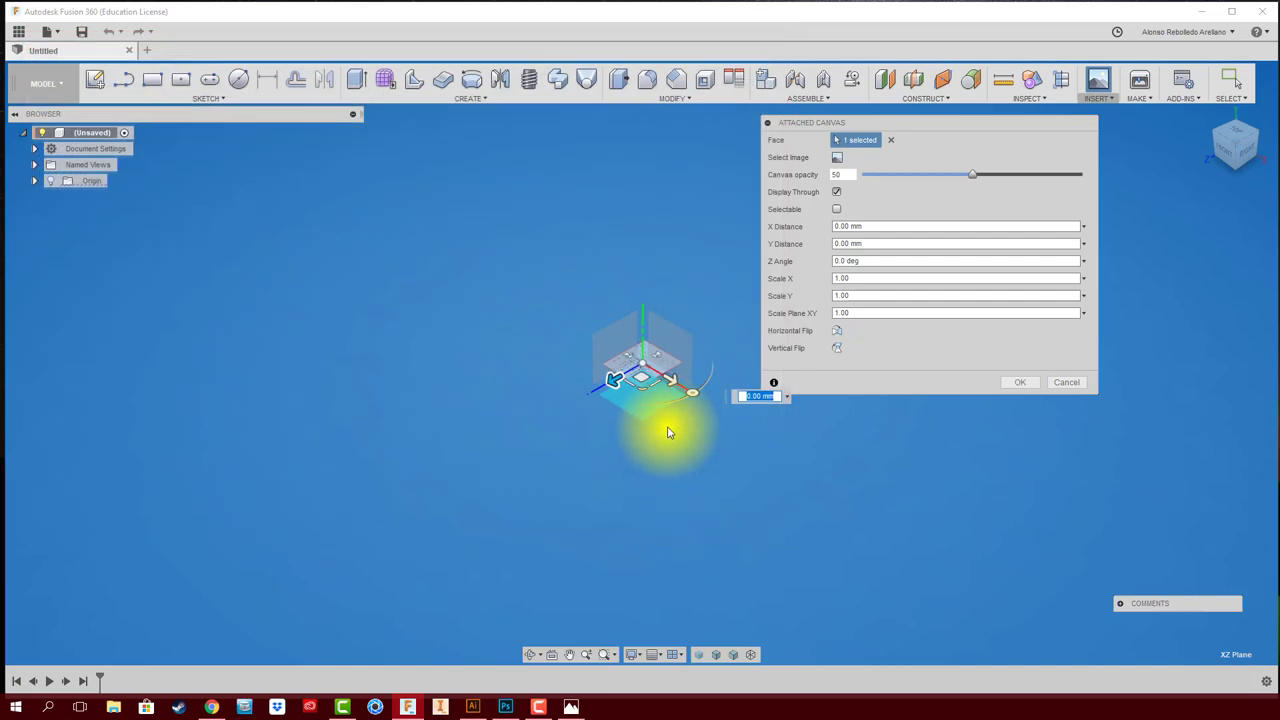
left_click(1027, 386)
- Orient the view to Top, rotated so the battery drawing reads upright
middle_click_drag(680, 374, 781, 327, "shift")
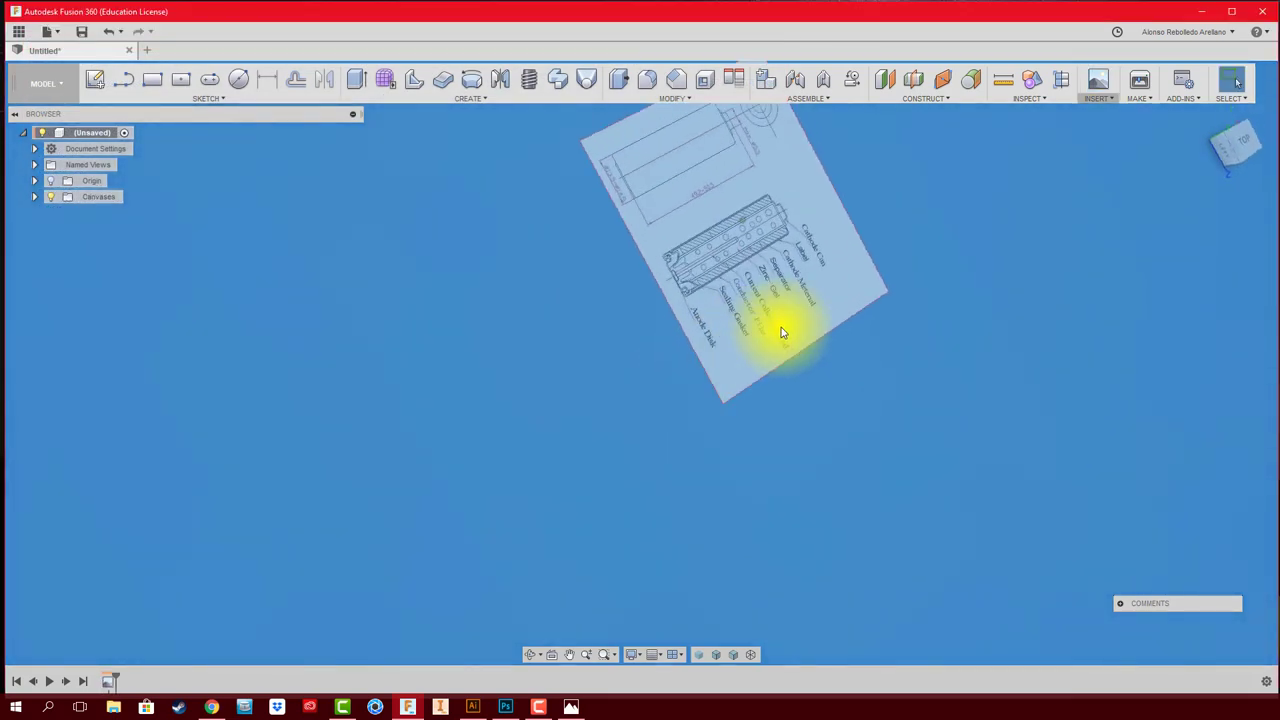
left_click(1237, 143)
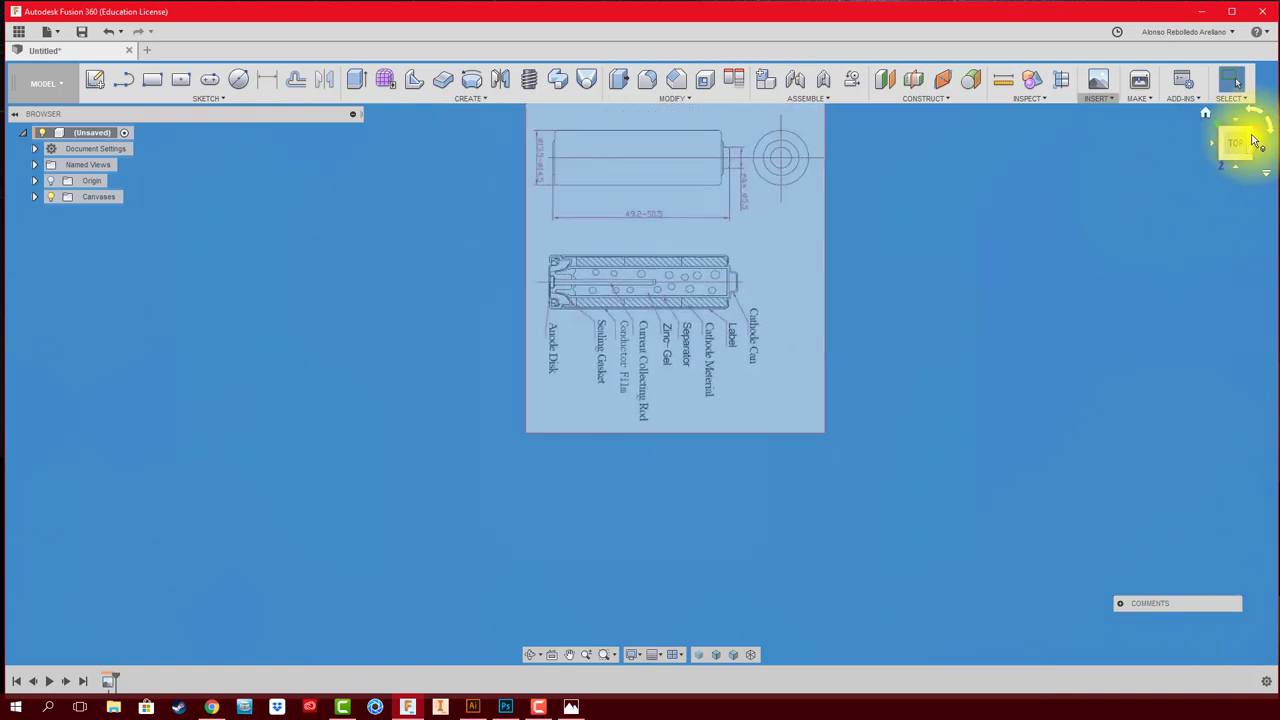
left_click(1258, 120)
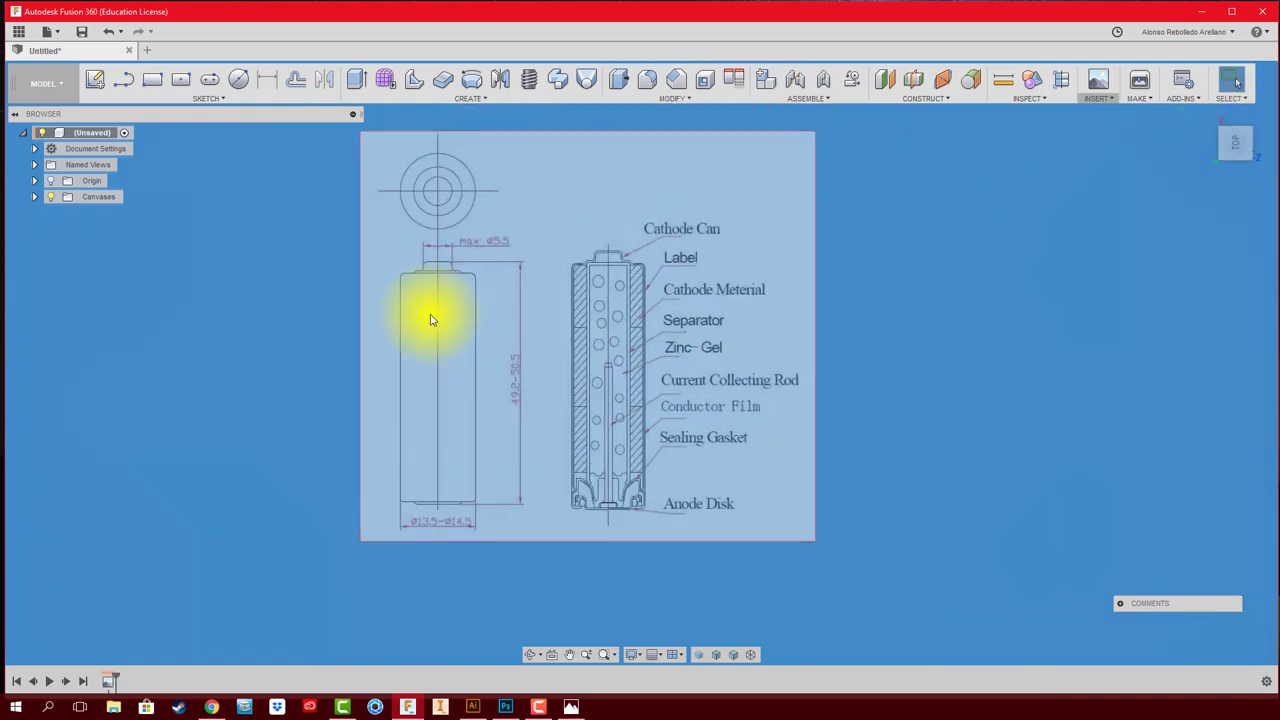
- Zoom in, expand Canvases and open the battery canvas's context menu
scroll(430, 320, "up", 3)
scroll(497, 391, "up", 2)
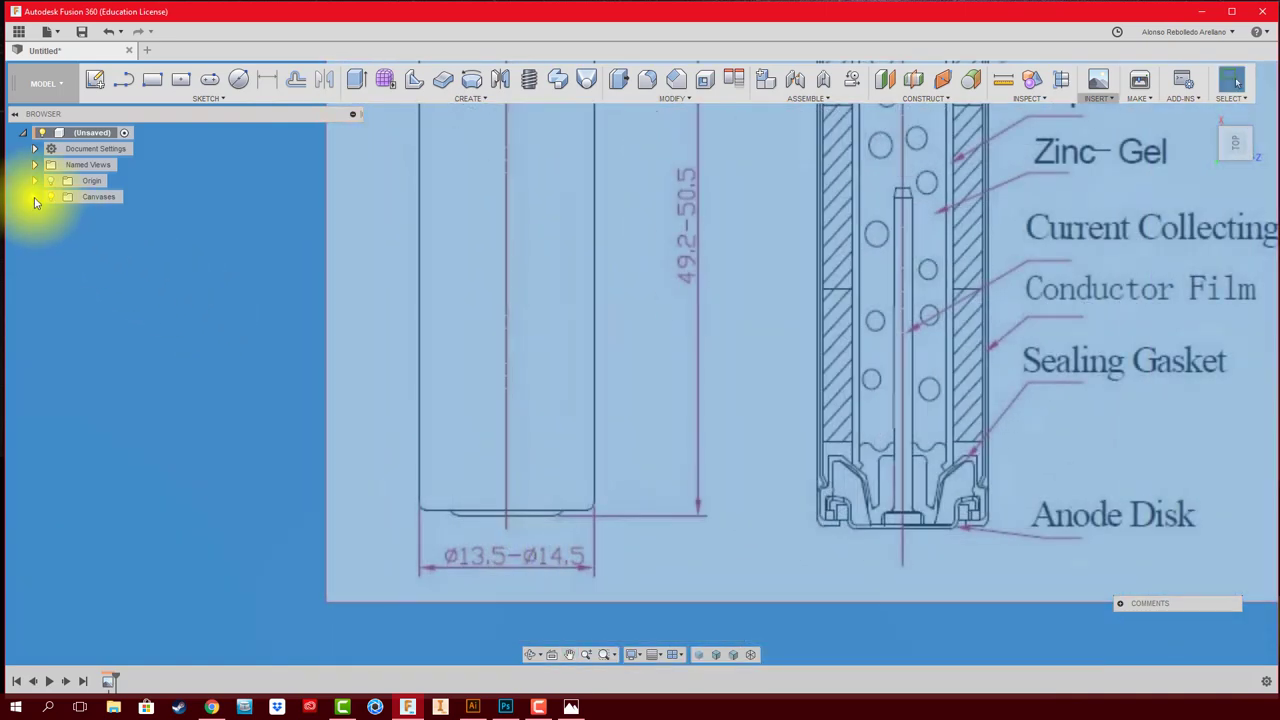
left_click(35, 199)
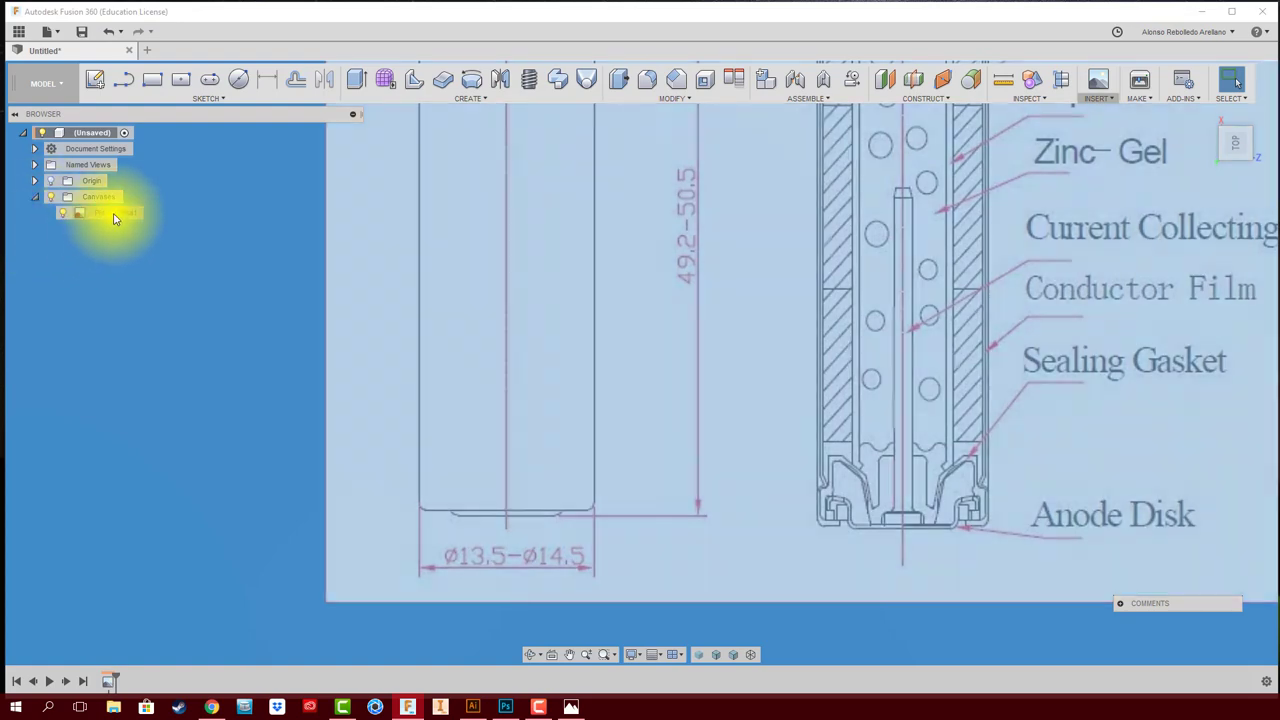
right_click(113, 215)
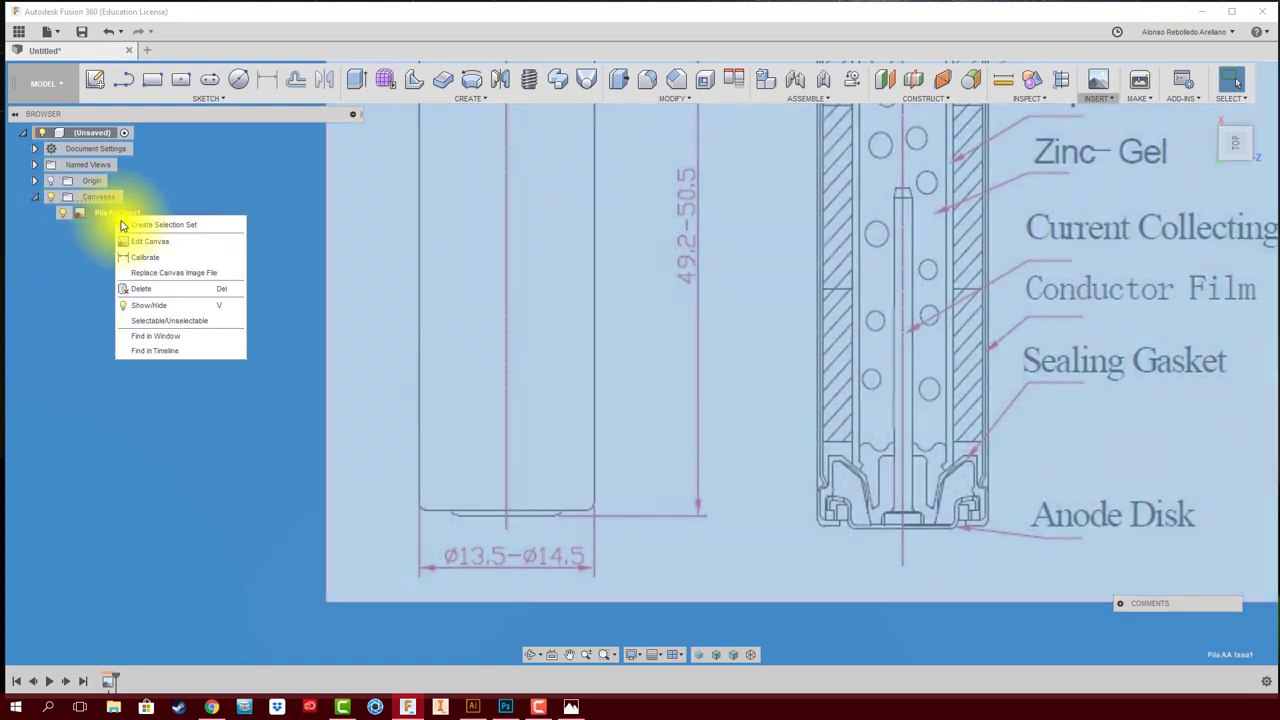
- Calibrate the canvas by measuring the battery body's bottom edge and setting it to 14
left_click(145, 258)
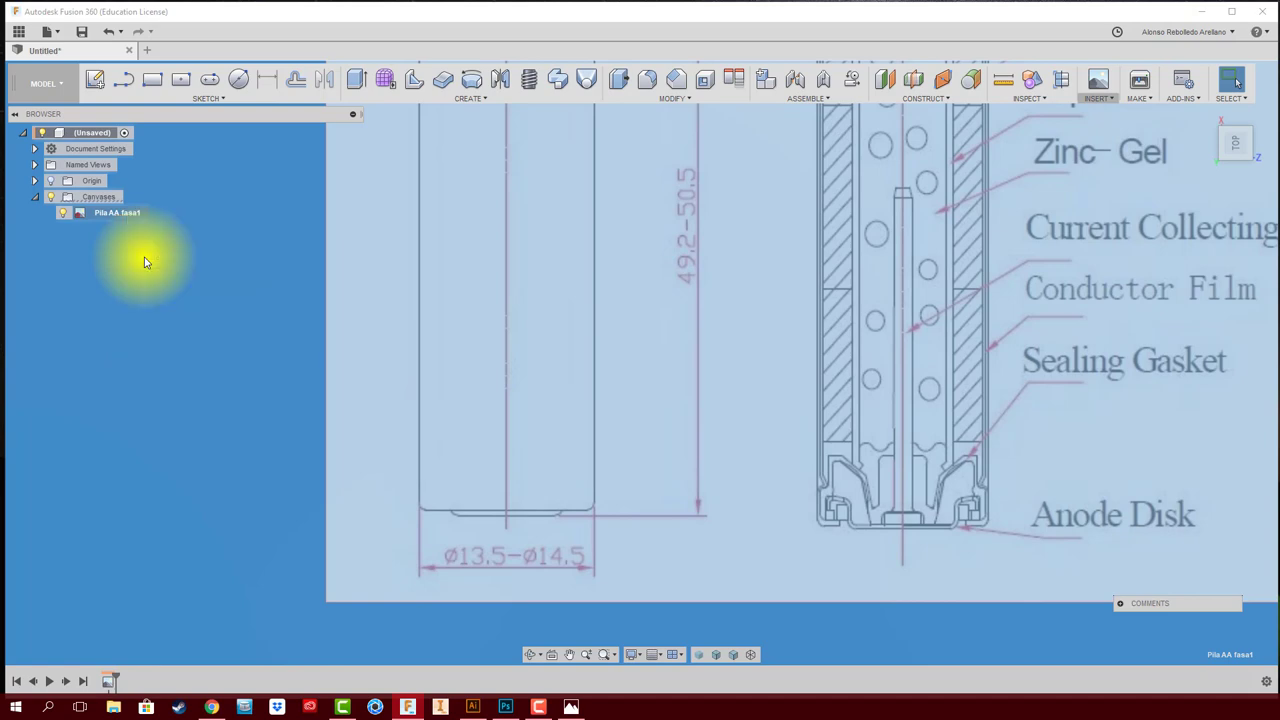
scroll(464, 524, "up", 3)
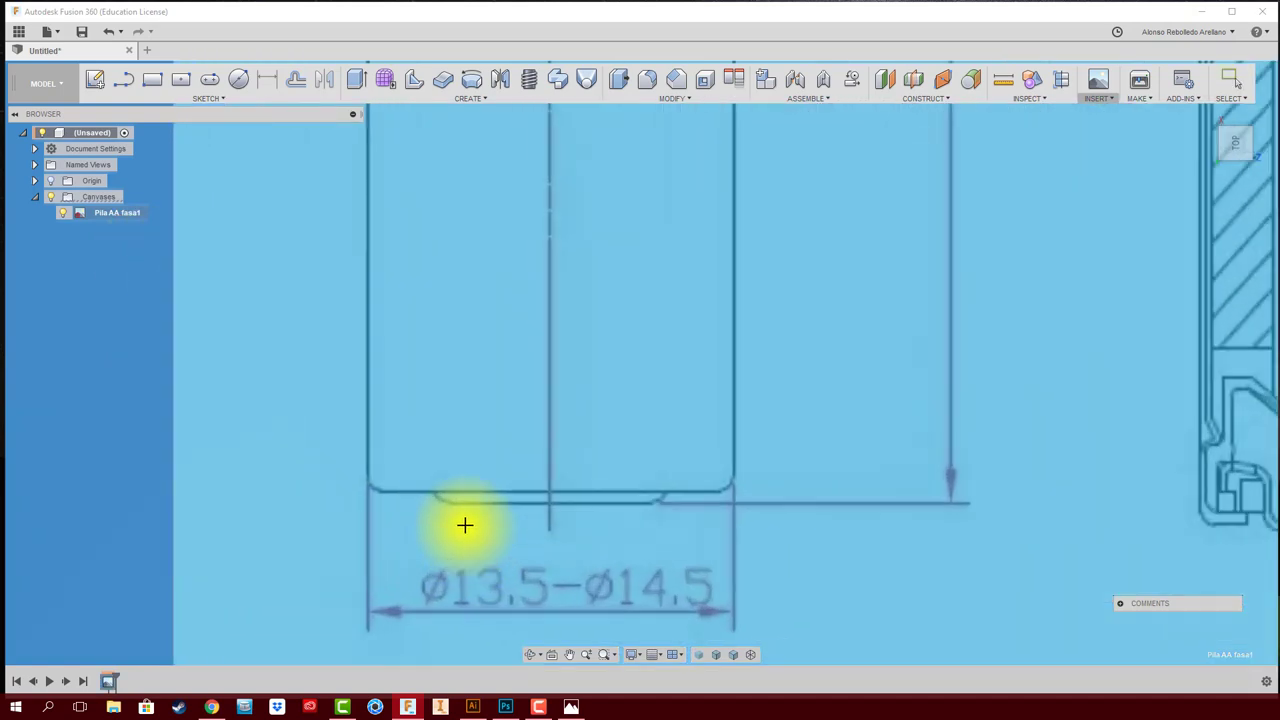
left_click(366, 478)
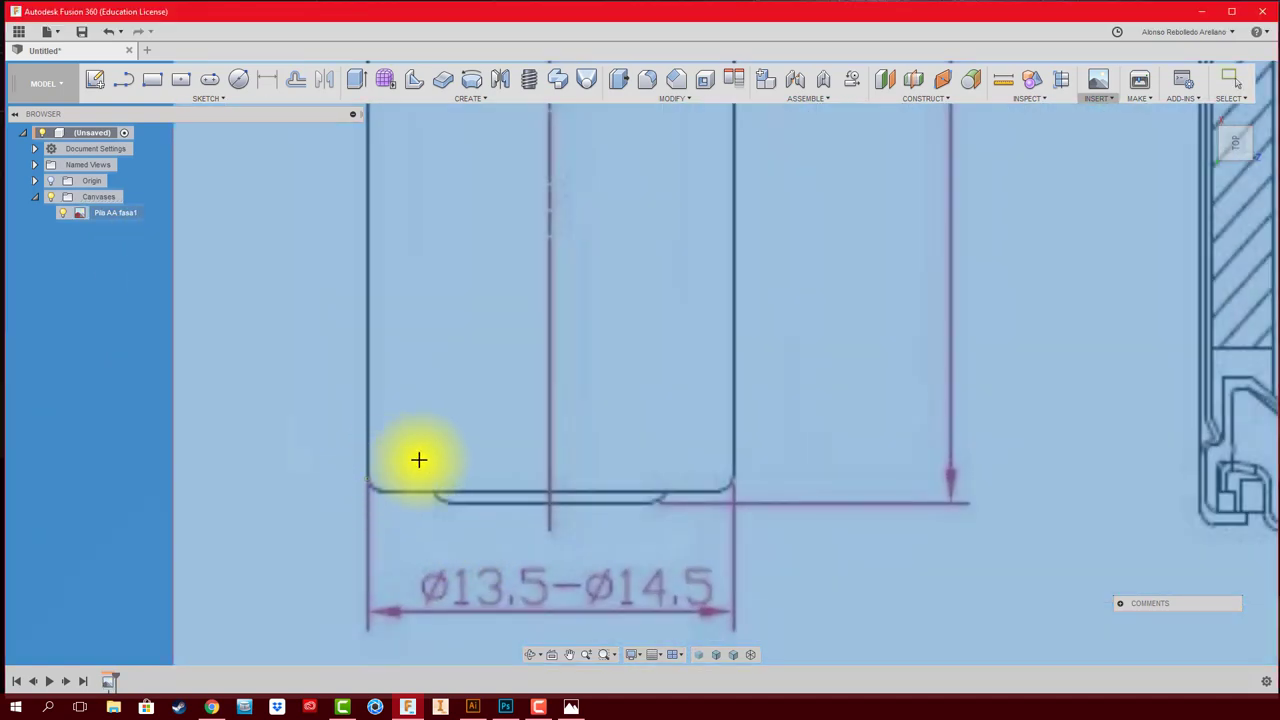
left_click(733, 480)
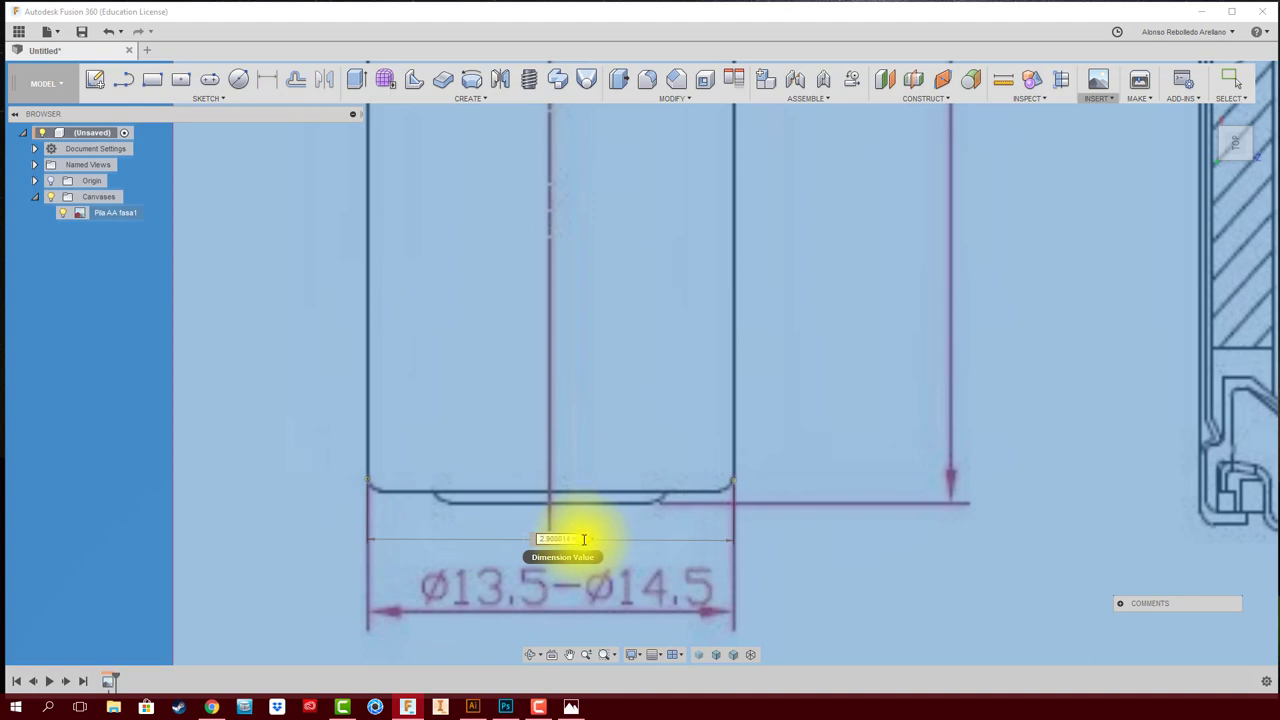
left_click_drag(584, 539, 531, 536)
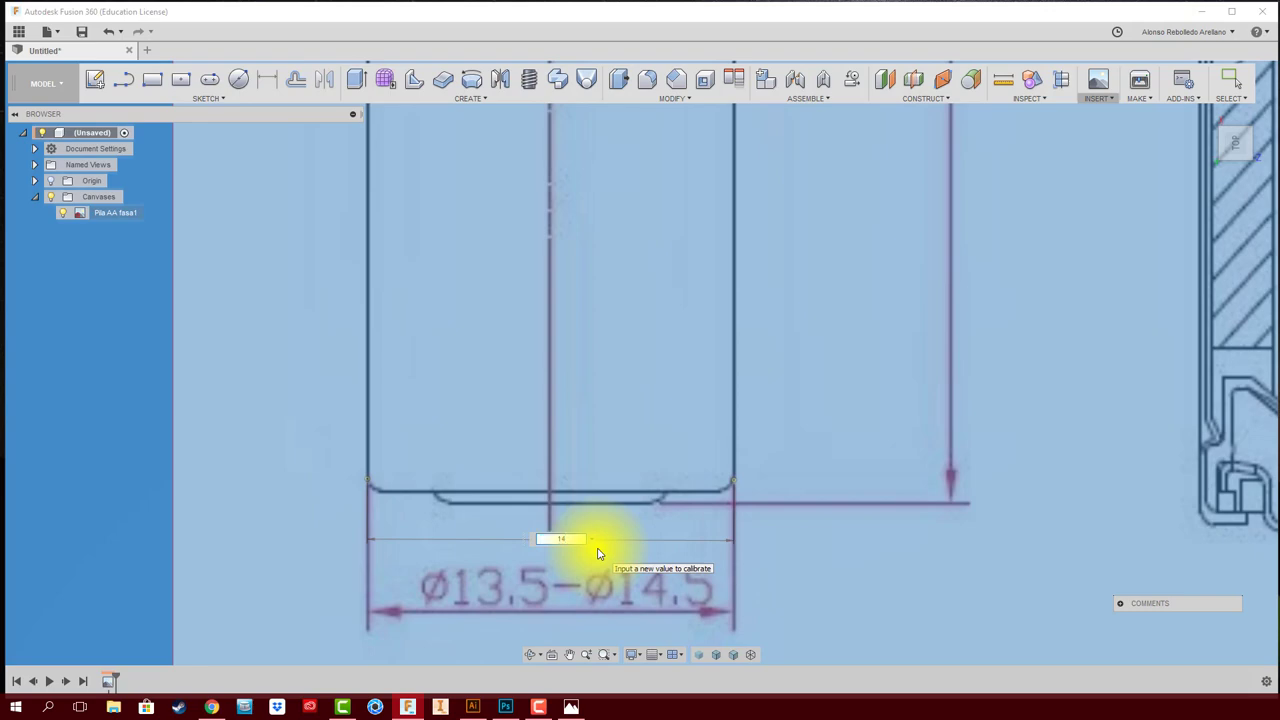
type(".5")
key("Return")
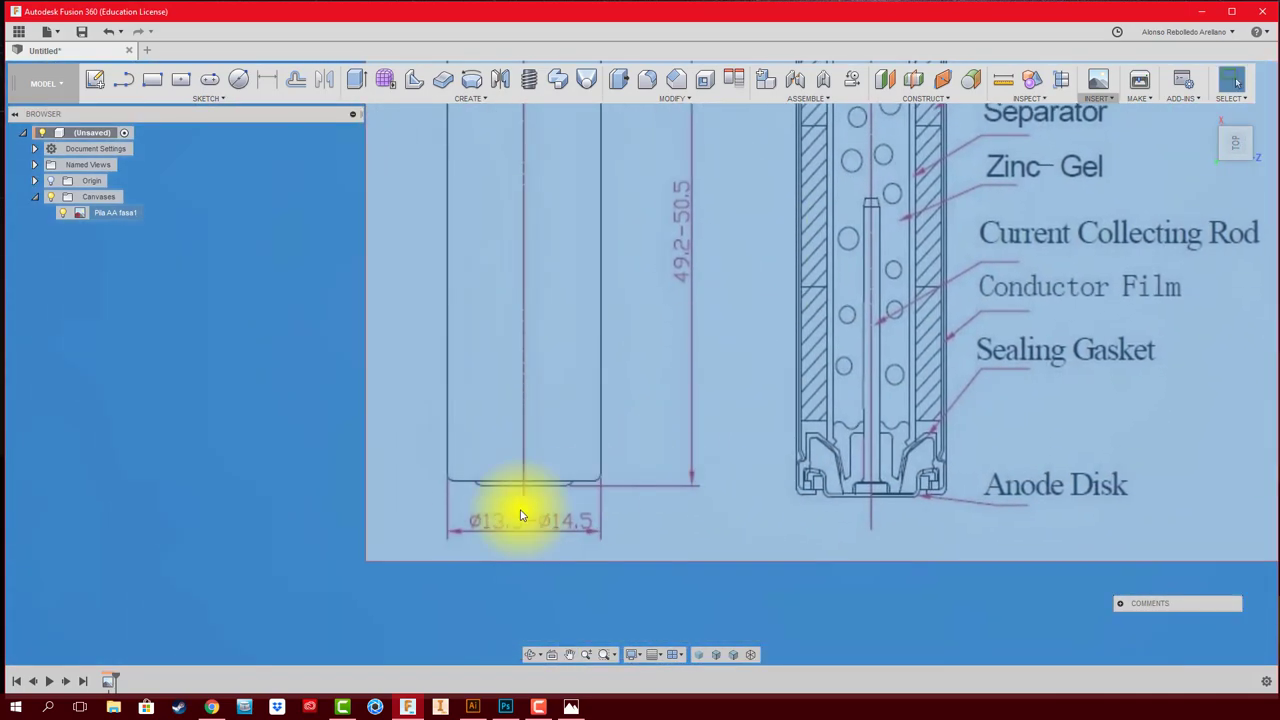
scroll(520, 515, "up", 2)
scroll(520, 512, "up", 1)
scroll(515, 505, "up", 2)
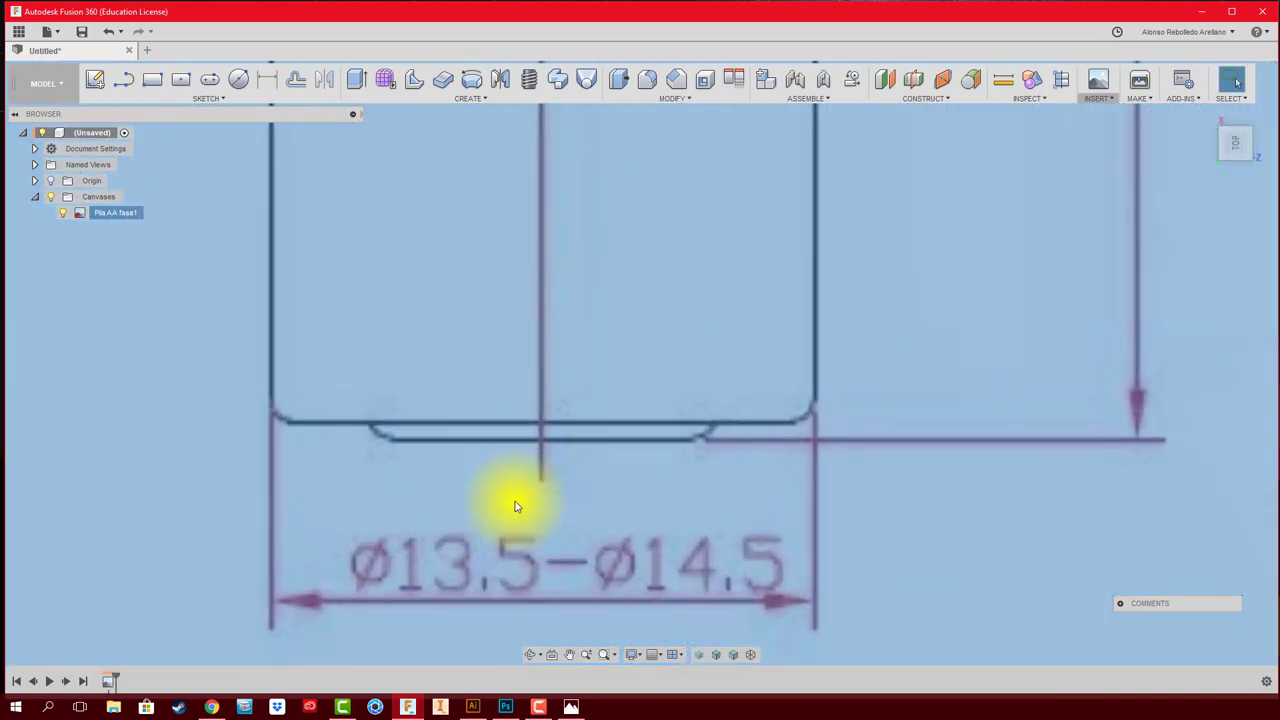
- Recalibrate the canvas between the battery bottom's left and right corners to the 14 diameter
right_click(105, 213)
left_click(150, 255)
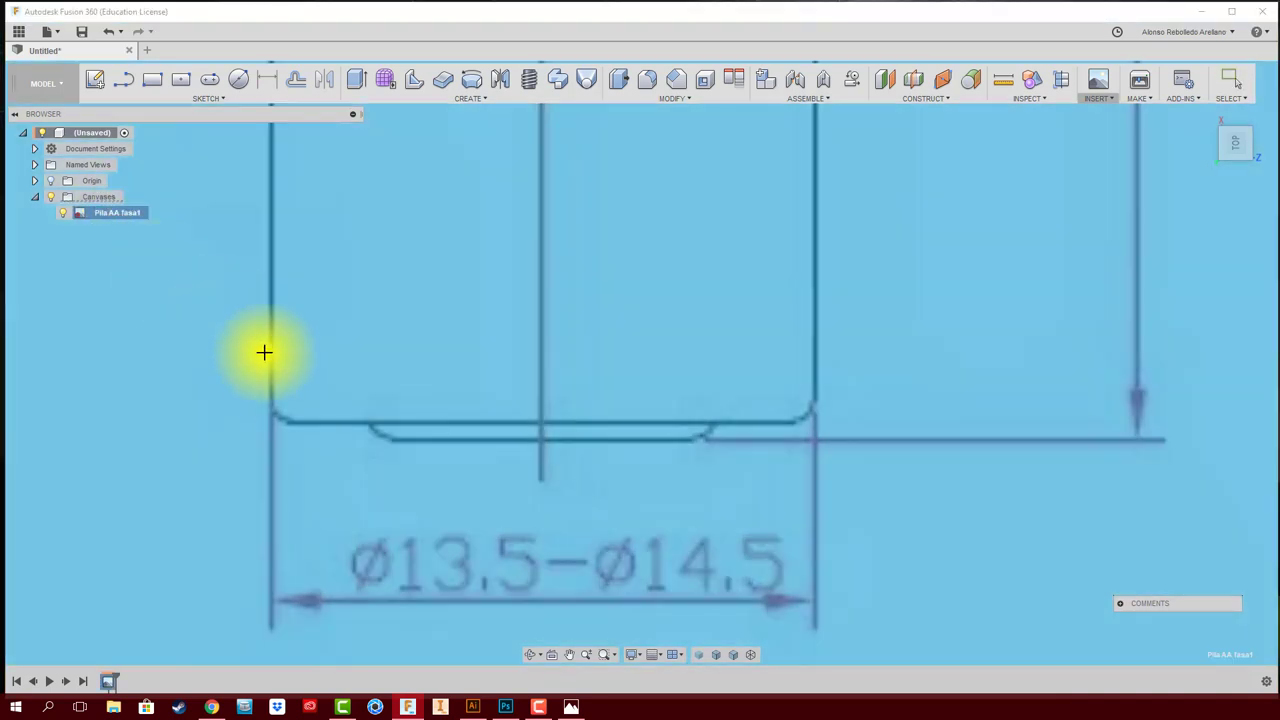
left_click(271, 405)
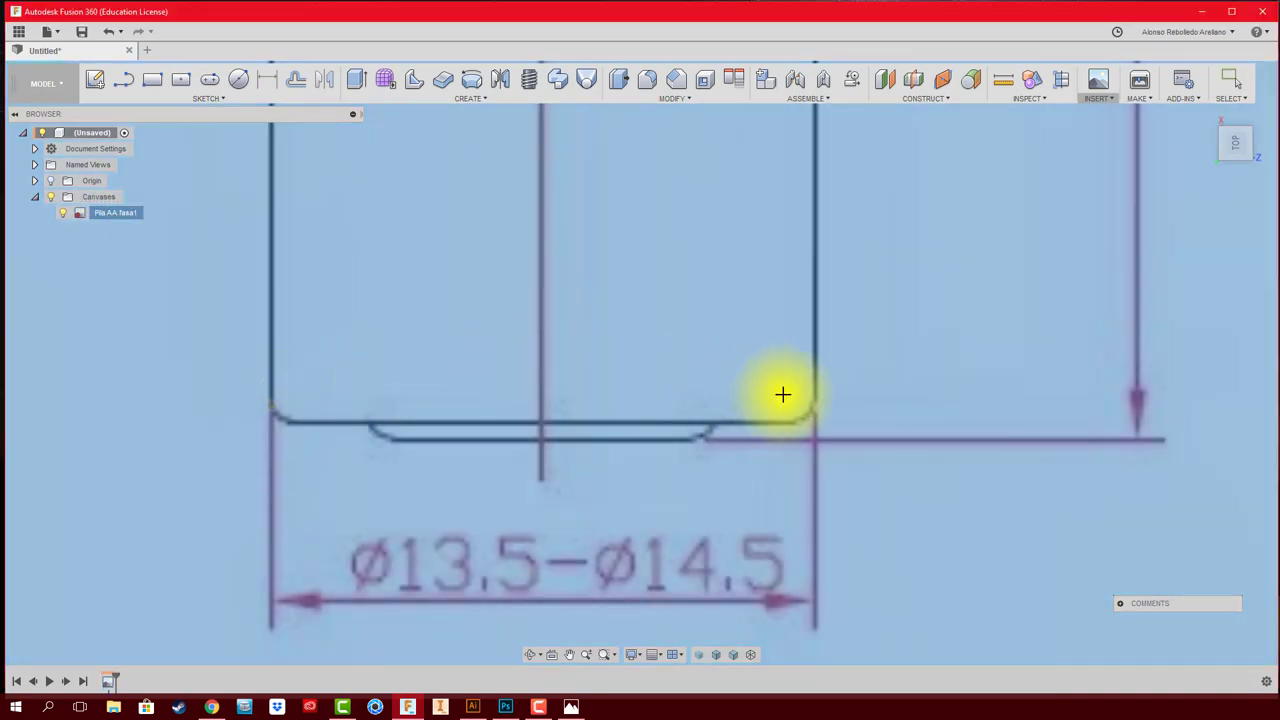
left_click(816, 404)
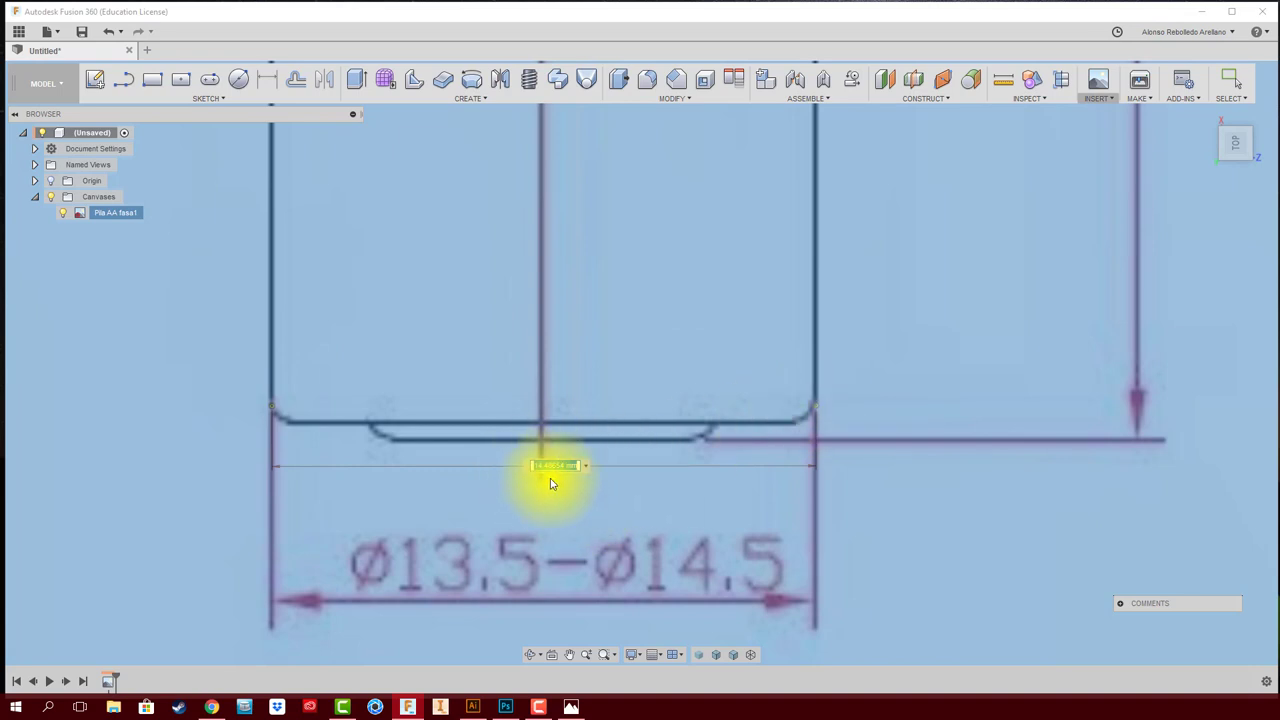
scroll(765, 503, "down", 2)
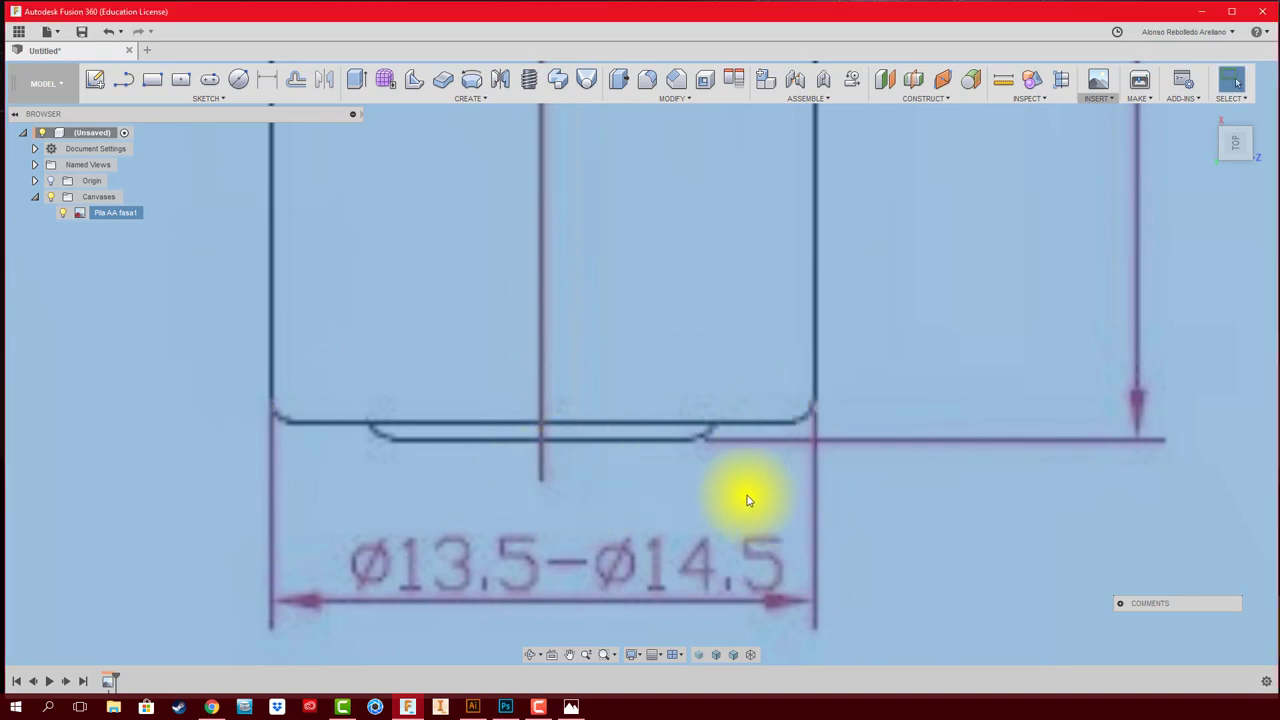
scroll(745, 500, "down", 3)
scroll(745, 500, "down", 3)
scroll(752, 494, "down", 3)
scroll(752, 494, "up", 1)
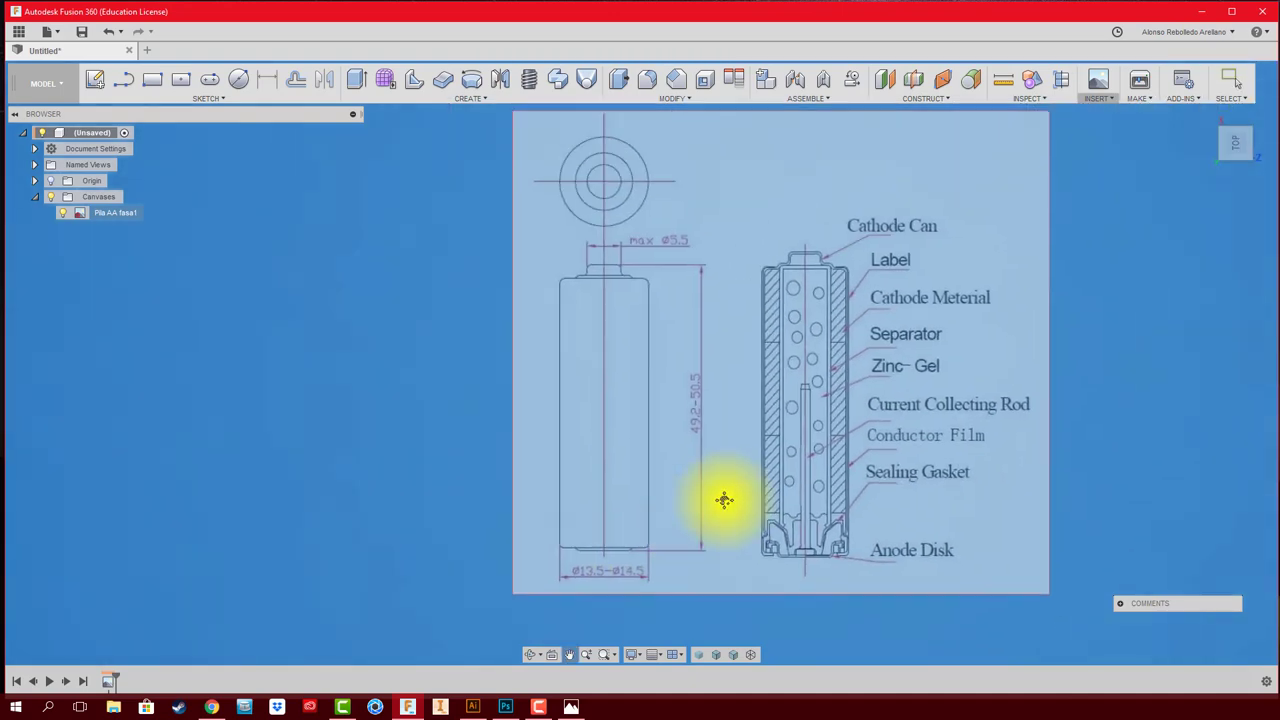
scroll(686, 489, "up", 2)
scroll(674, 512, "up", 1)
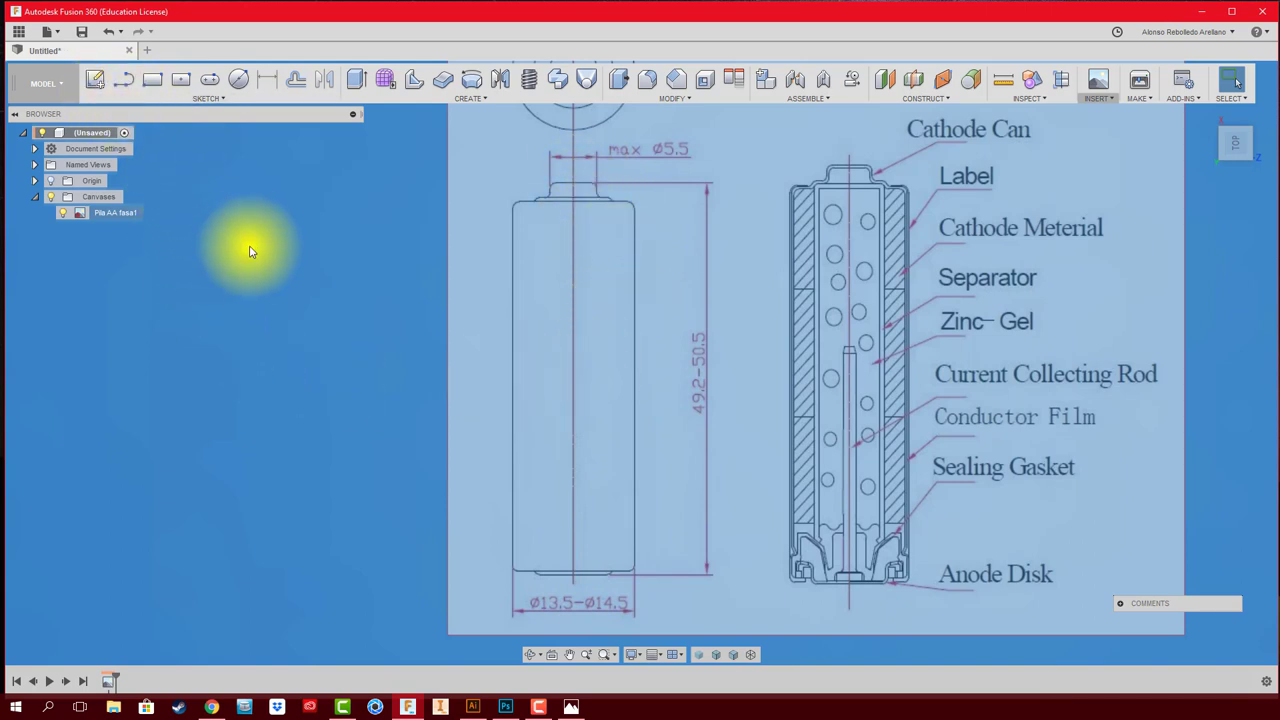
- Start a sketch on the canvas plane and draw the profile line along the centre axis
key("l")
left_click(566, 206)
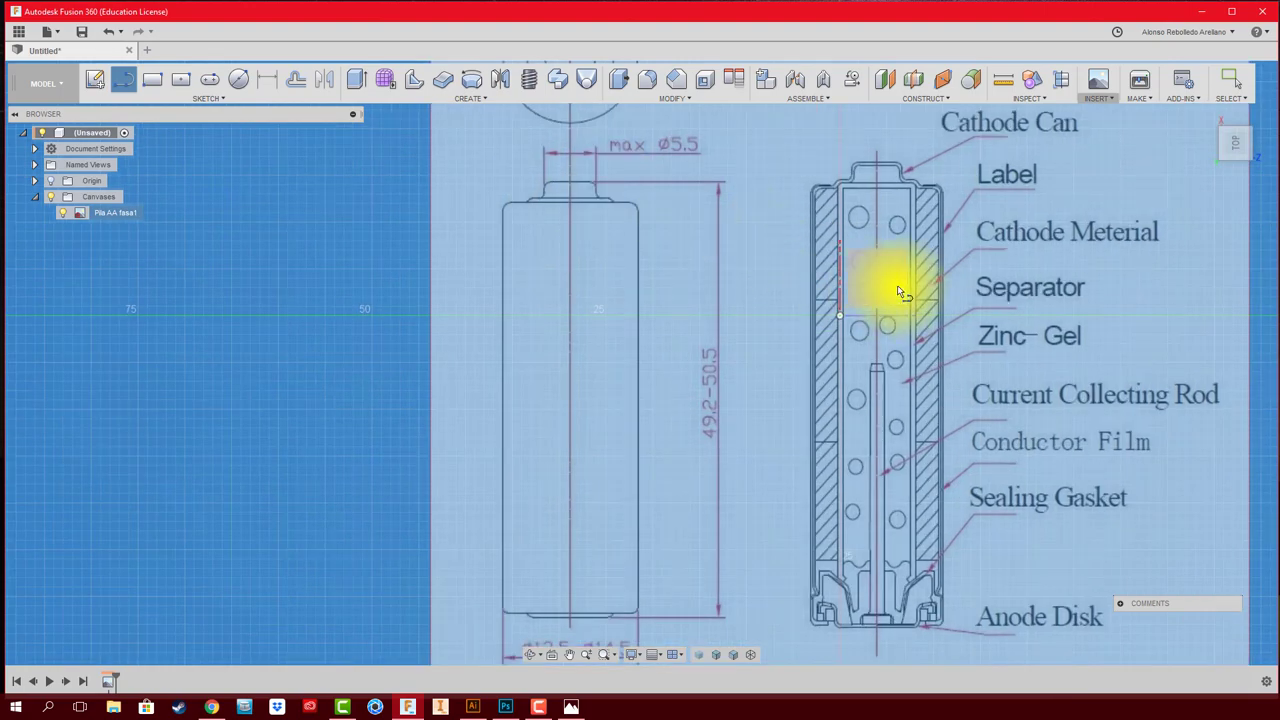
left_click(886, 290)
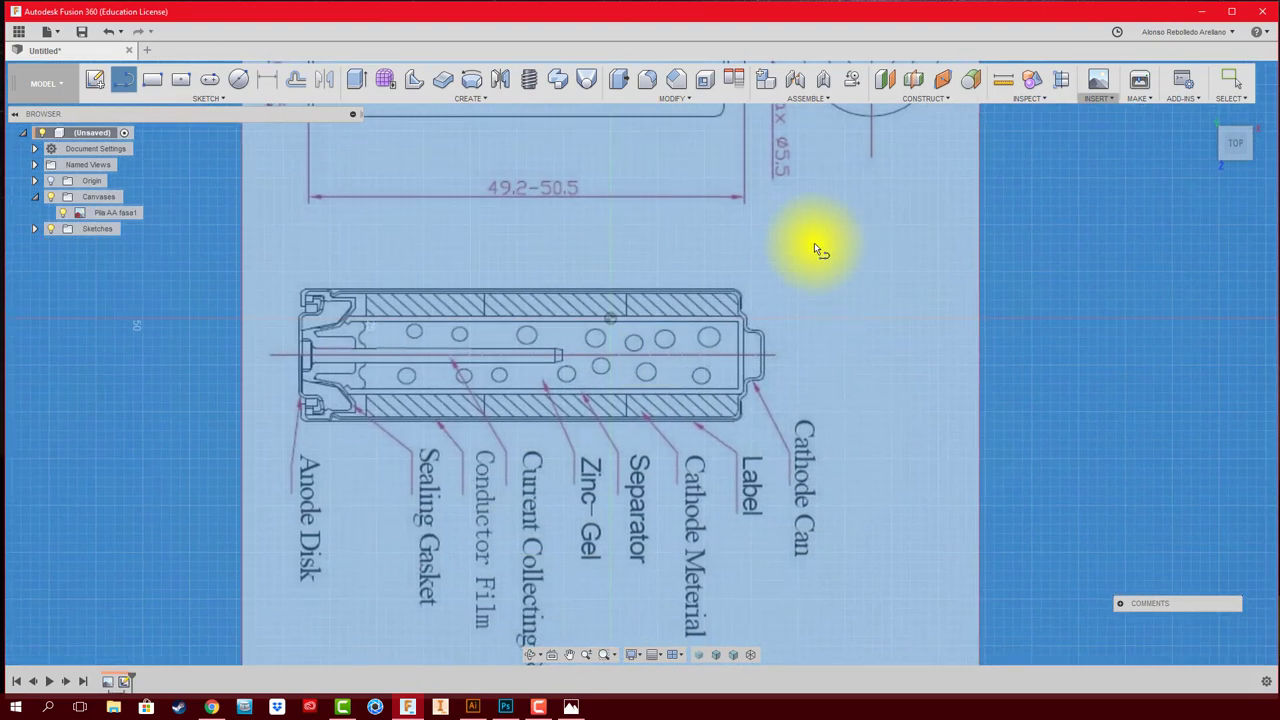
scroll(280, 395, "up", 2)
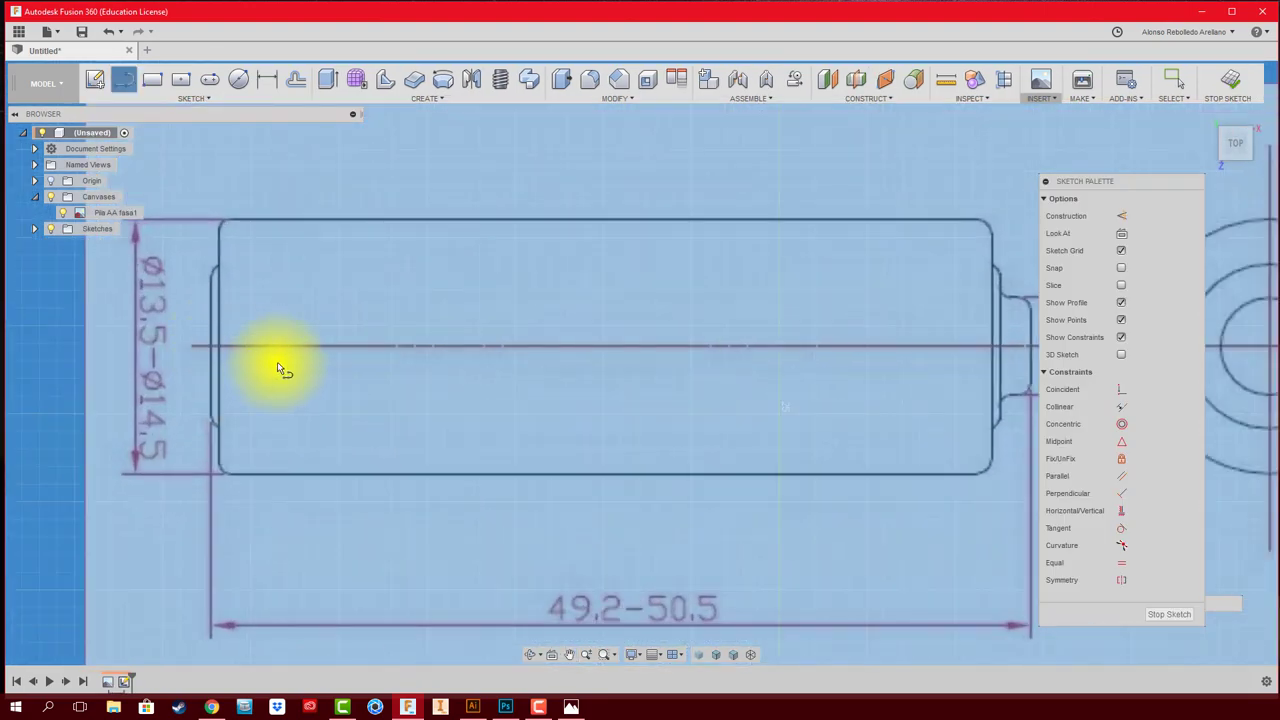
middle_click_drag(280, 363, 206, 363)
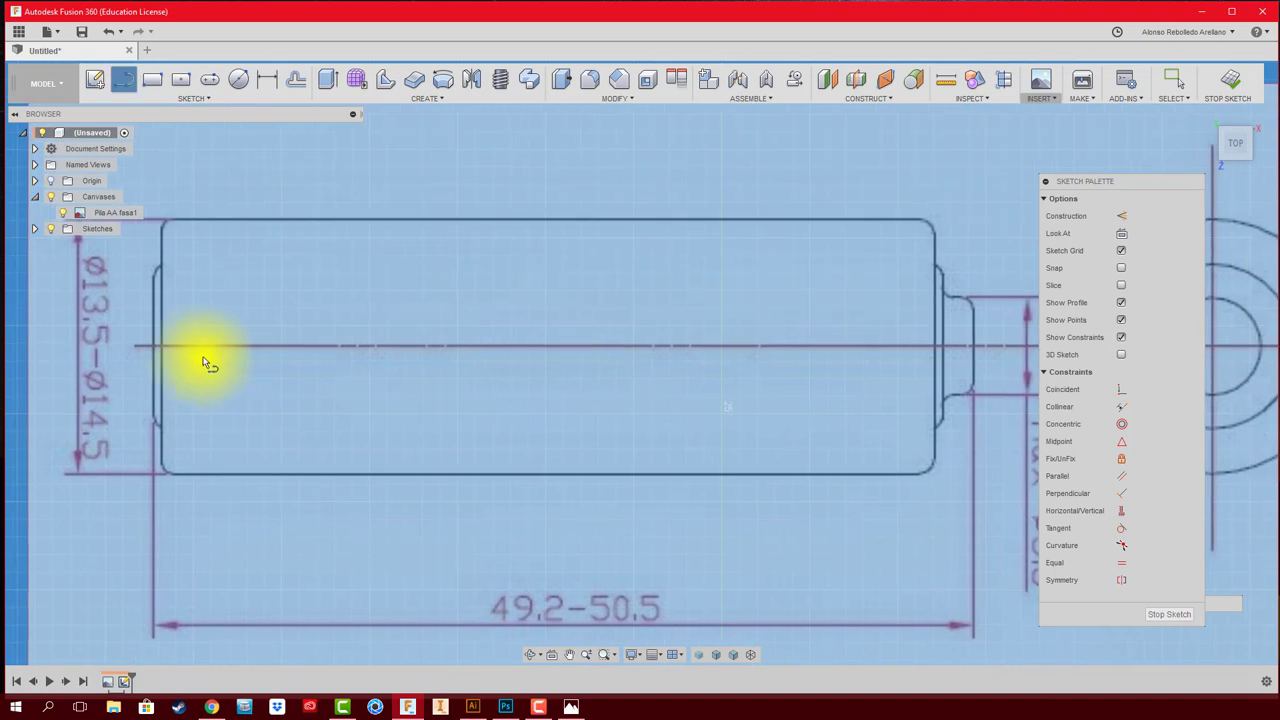
left_click(136, 345)
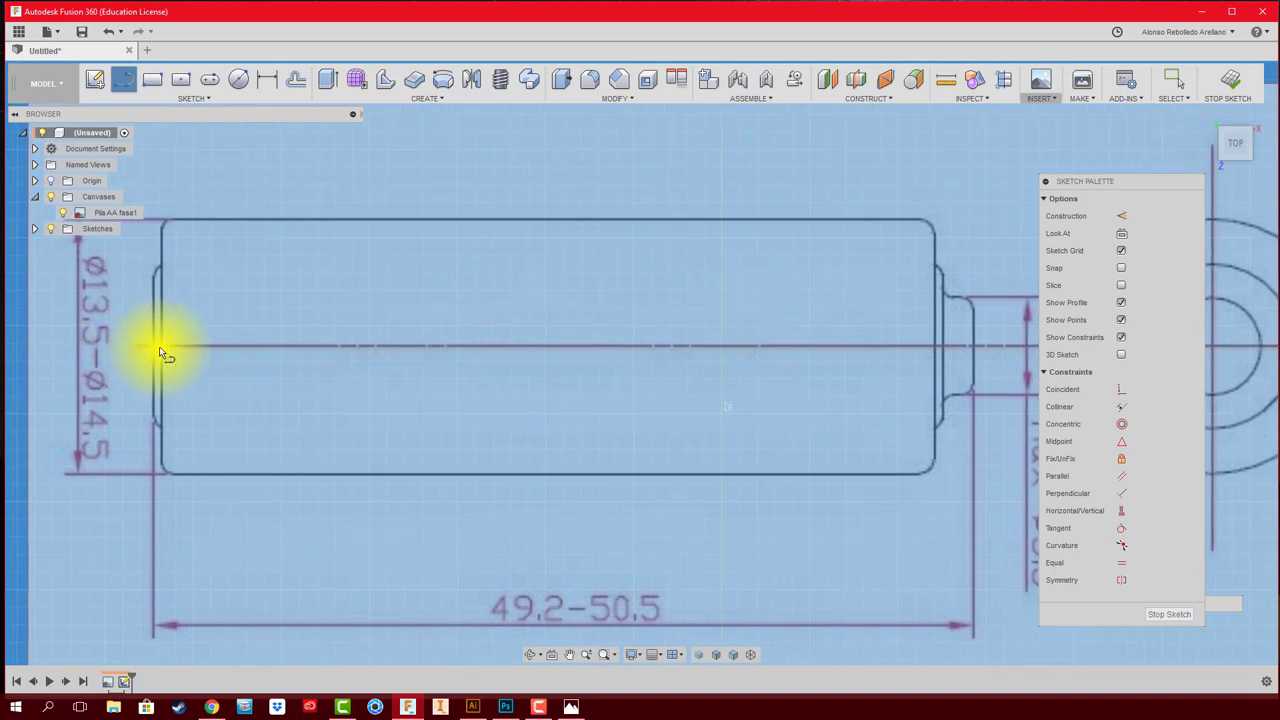
left_click(988, 351)
scroll(999, 358, "up", 3)
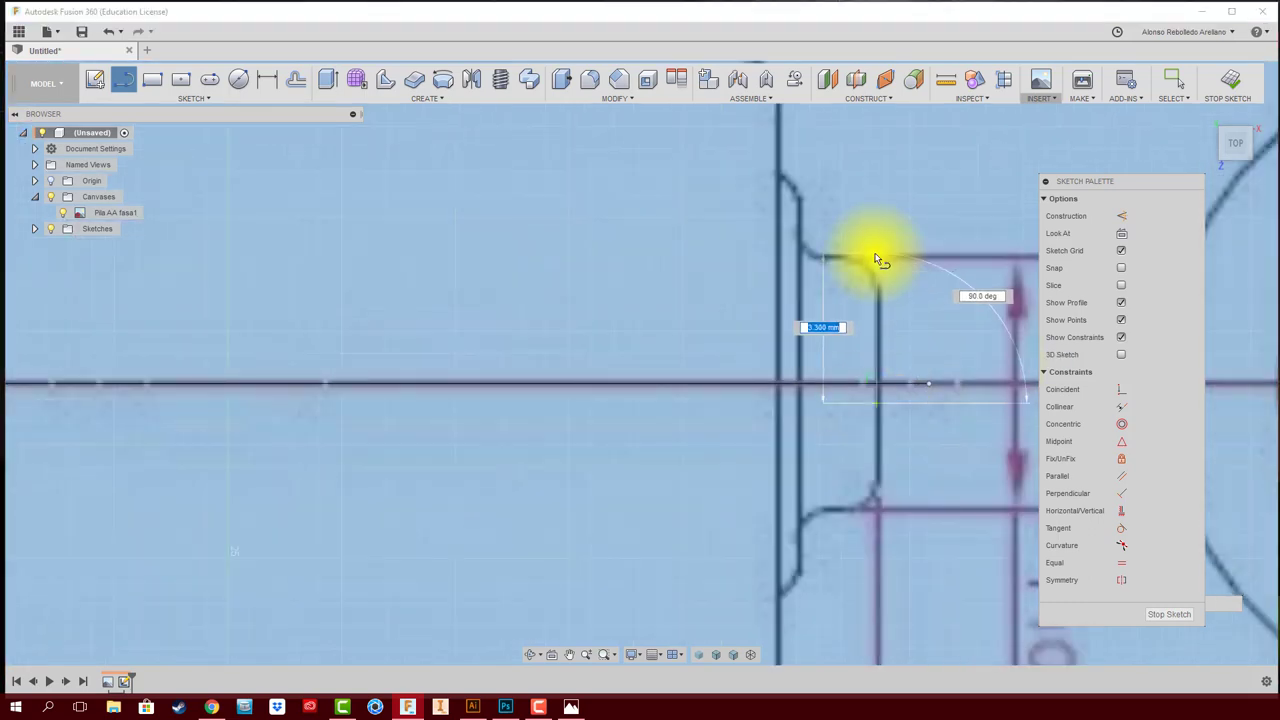
scroll(777, 177, "down", 3)
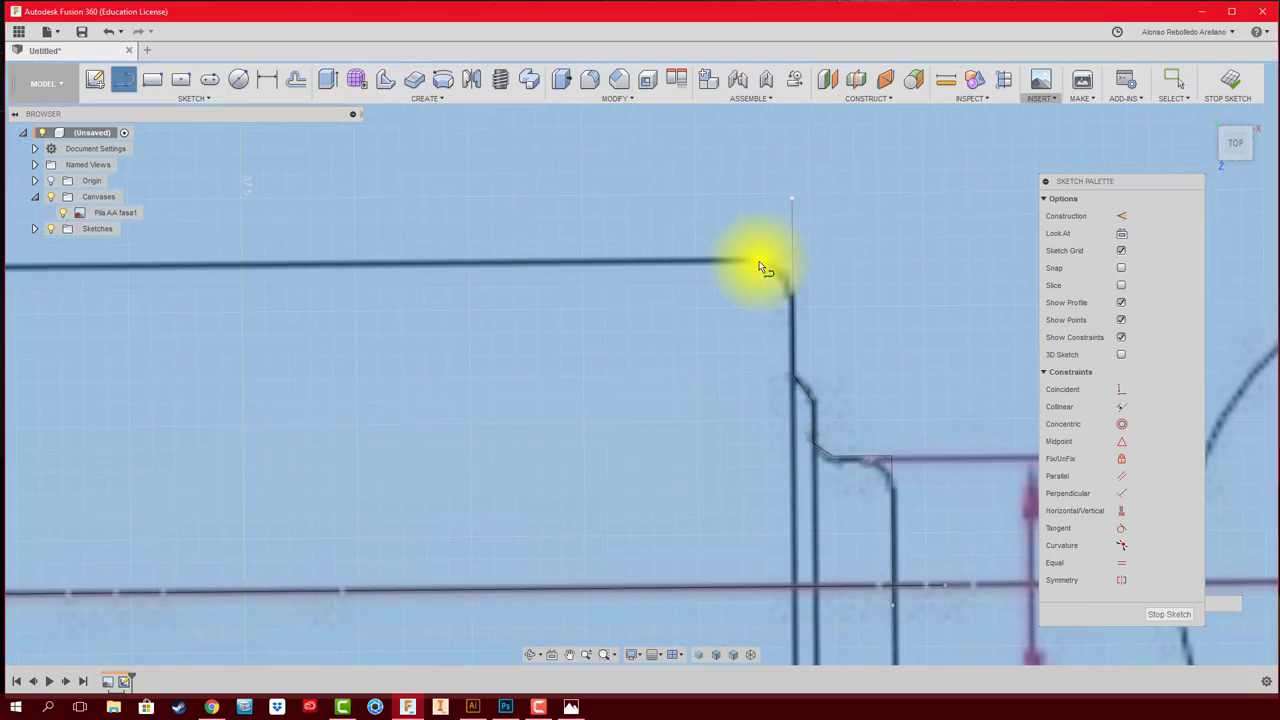
scroll(540, 357, "up", 3)
scroll(329, 263, "up", 3)
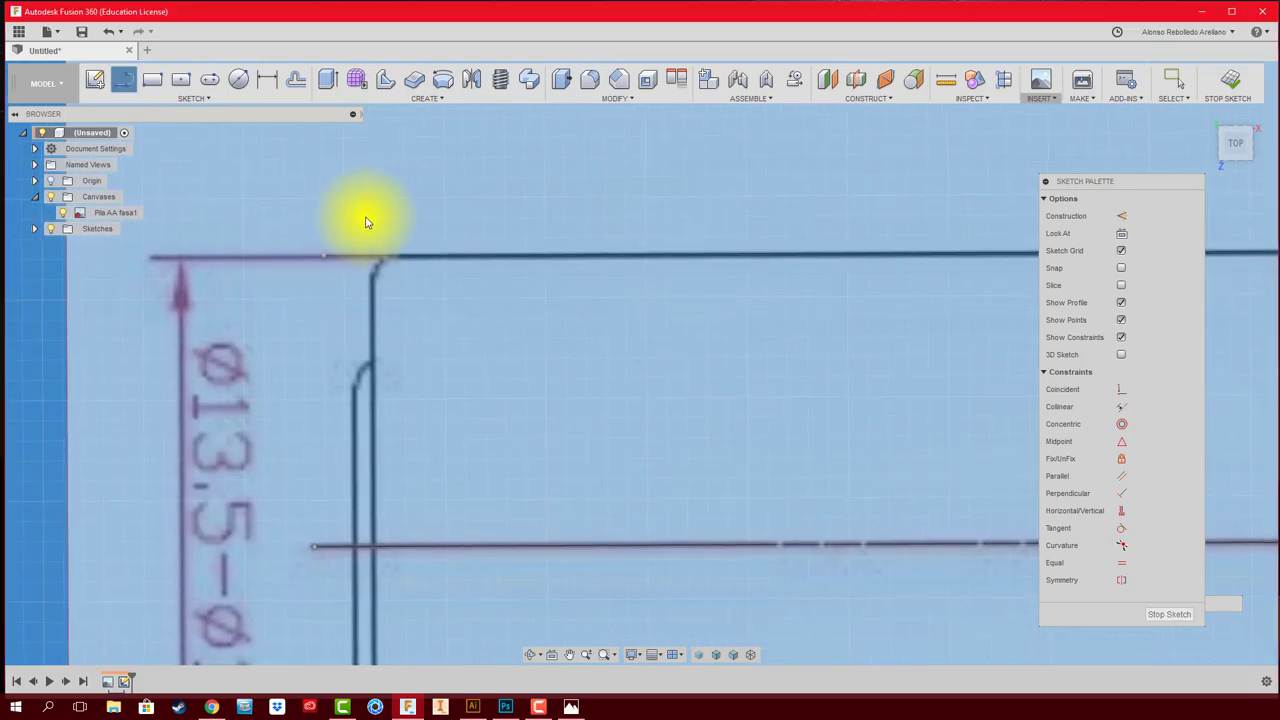
scroll(365, 215, "up", 3)
scroll(380, 460, "down", 3)
key("Escape")
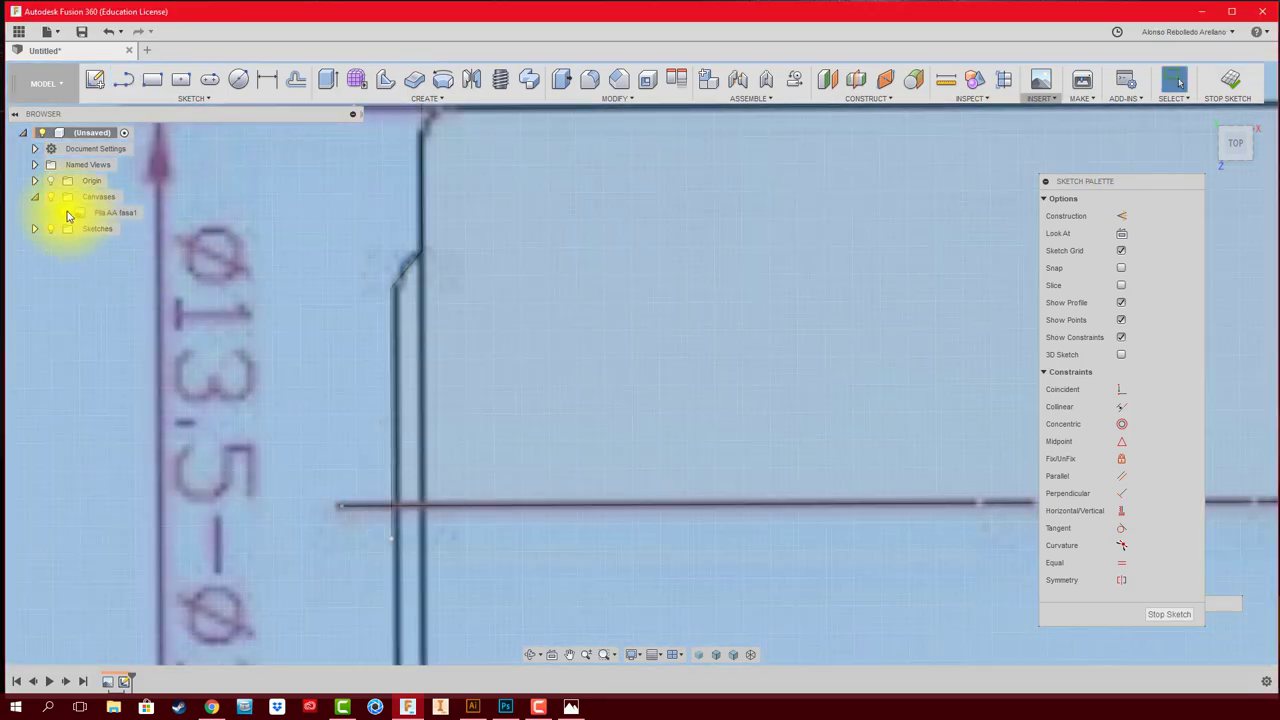
- Hide the reference canvas and add a short vertical line at the right-end step
left_click(63, 212)
scroll(863, 443, "up", 3)
scroll(757, 249, "up", 2)
scroll(366, 397, "down", 2)
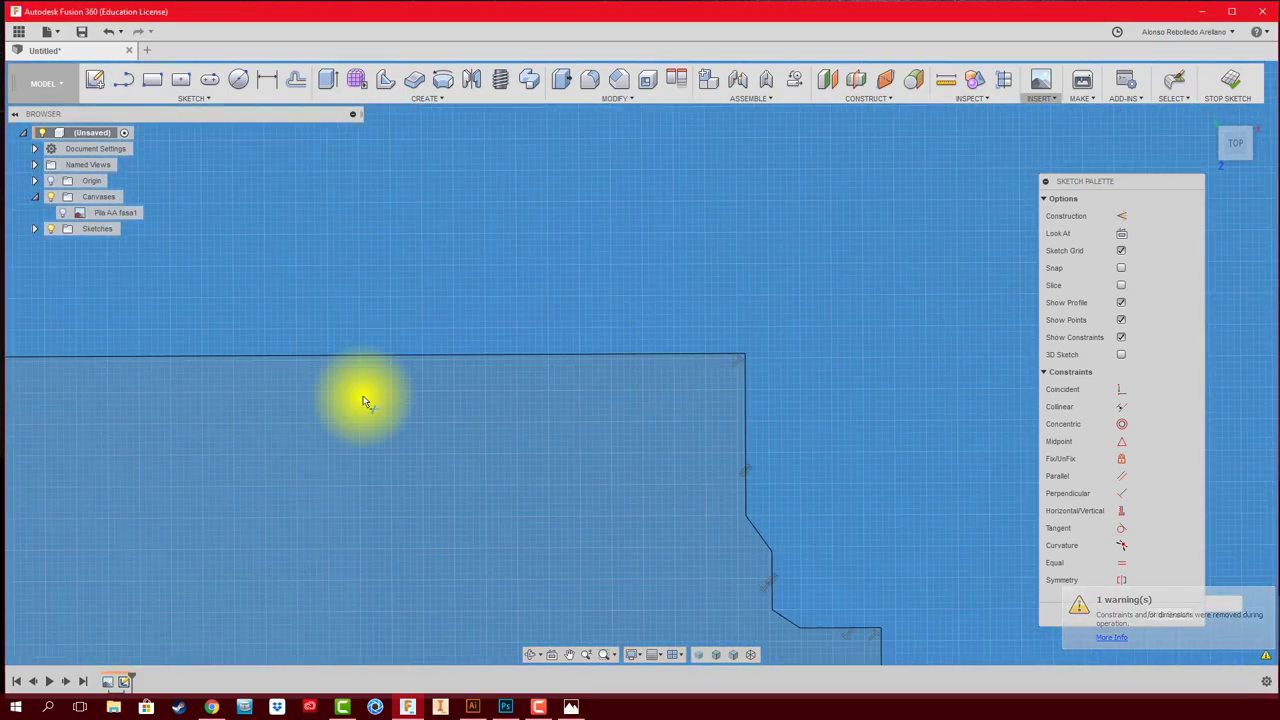
scroll(797, 402, "up", 4)
scroll(143, 297, "down", 3)
scroll(126, 509, "down", 2)
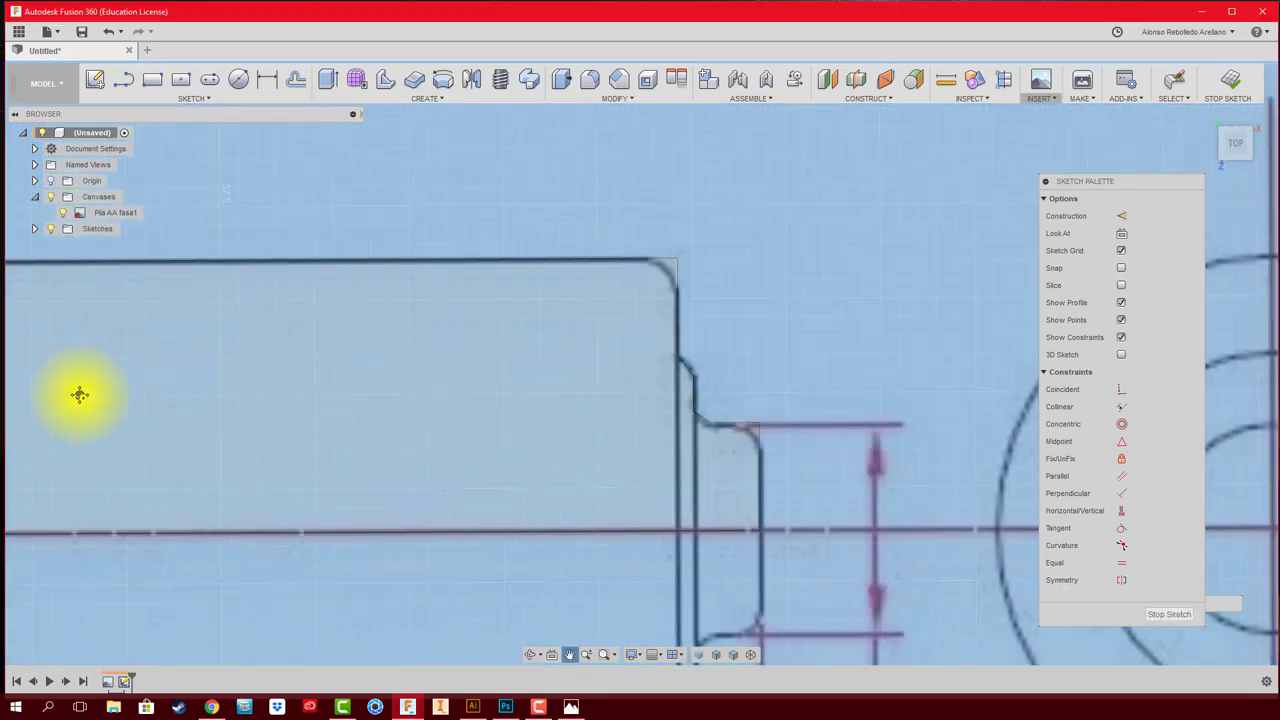
scroll(691, 297, "up", 3)
left_click(193, 98)
left_click(105, 128)
left_click(607, 300)
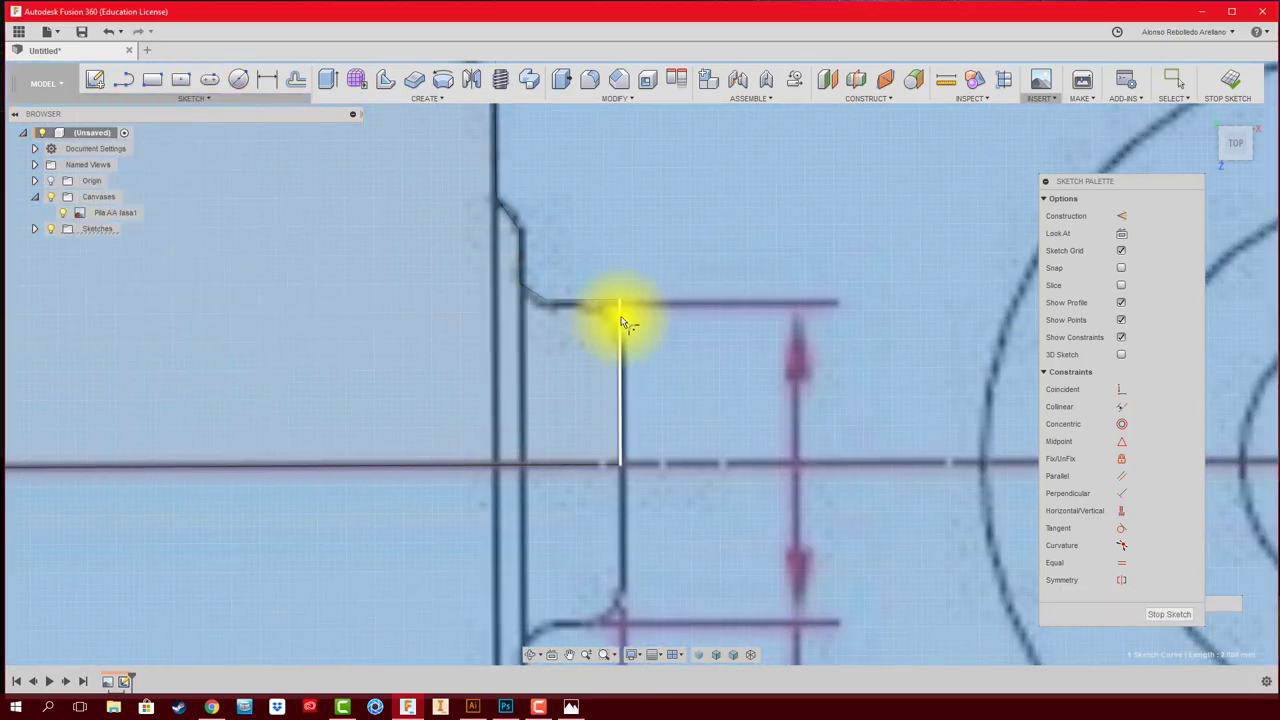
scroll(623, 320, "up", 3)
scroll(500, 214, "down", 2)
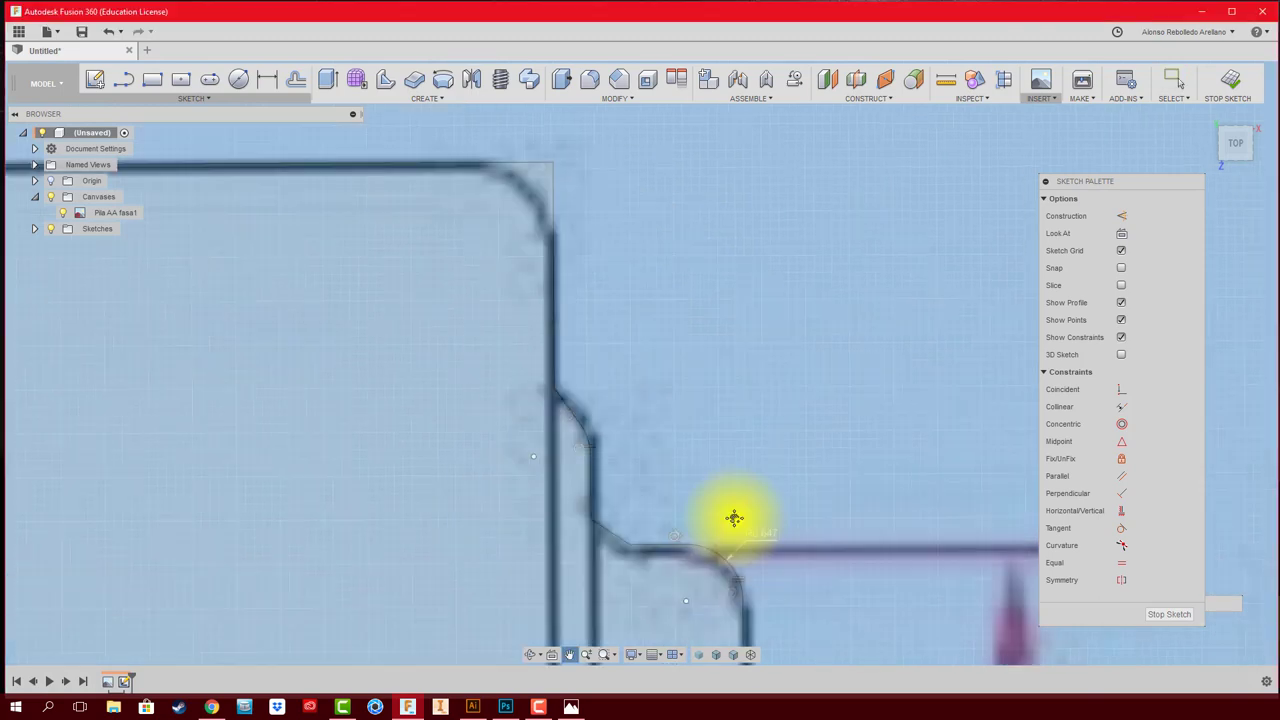
scroll(268, 203, "up", 2)
- Fillet the profile's top-right corner with a 1 mm radius
left_click(193, 98)
left_click(177, 306)
left_click(566, 294)
type("1.002")
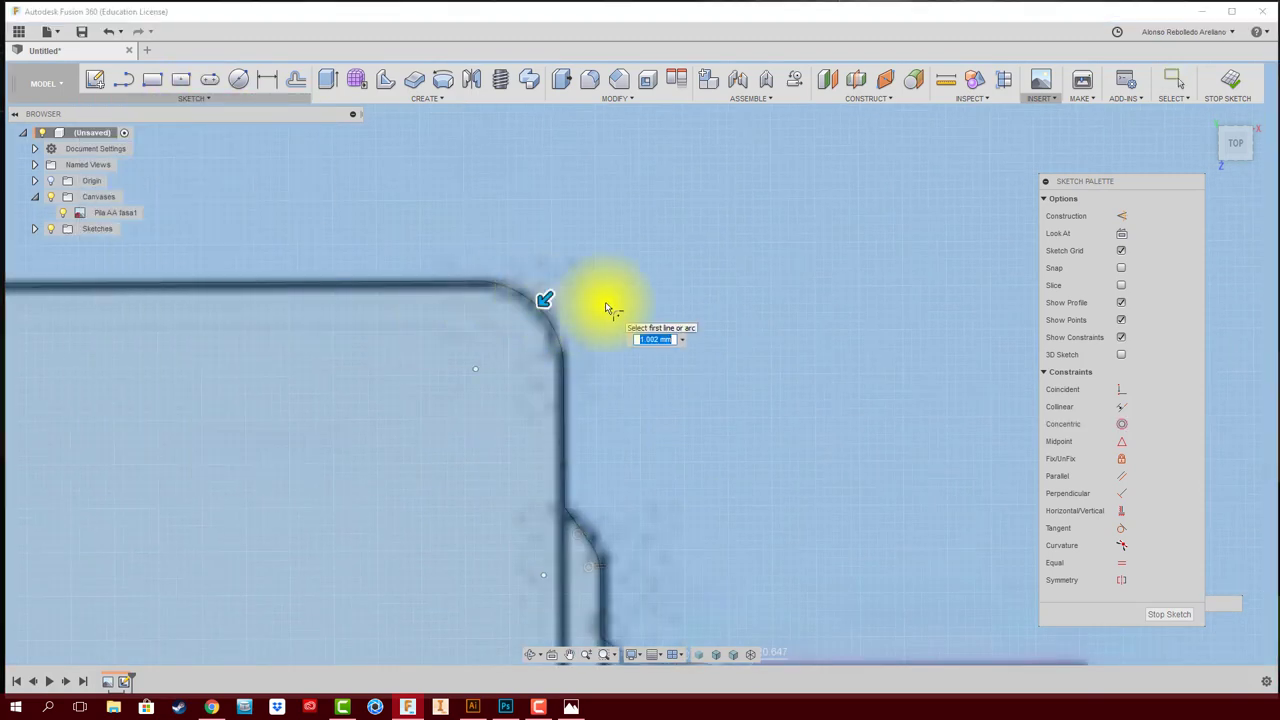
key("Return")
scroll(300, 409, "down", 2)
scroll(420, 229, "up", 3)
- Fillet the profile's top-left corner at R0.772
left_click(193, 98)
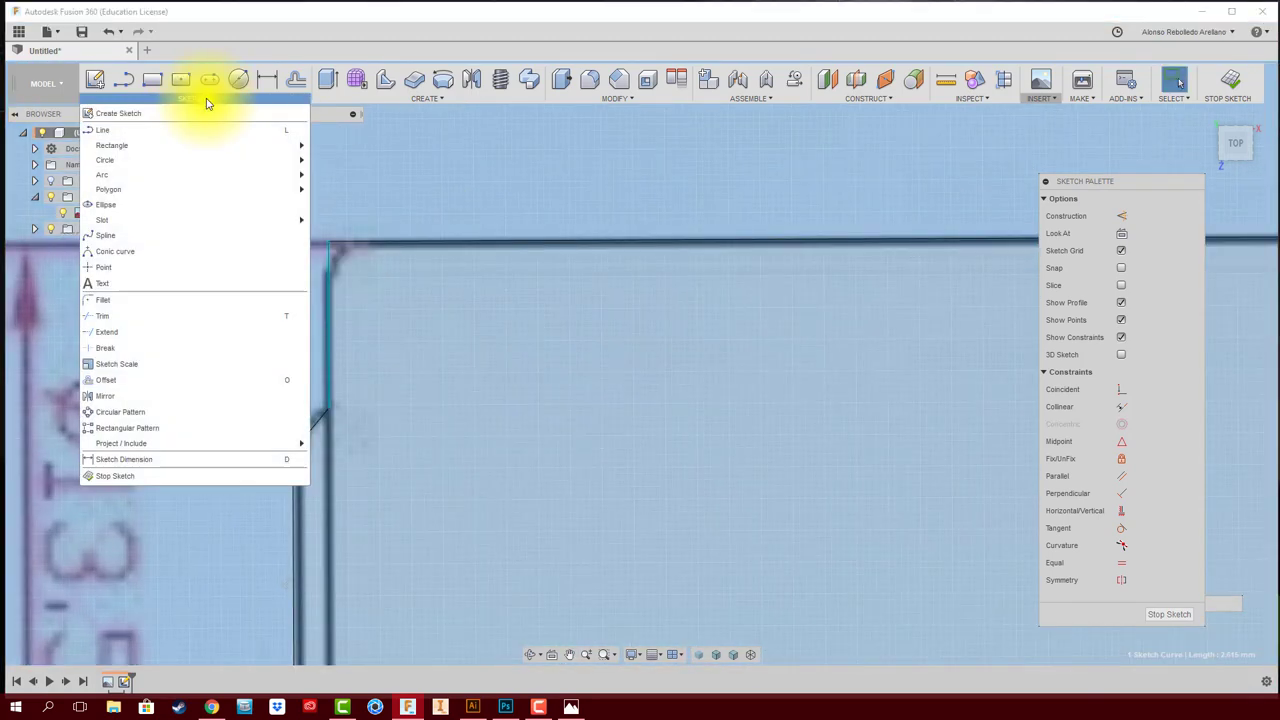
left_click(177, 306)
left_click(330, 244)
key("Return")
scroll(340, 420, "up", 3)
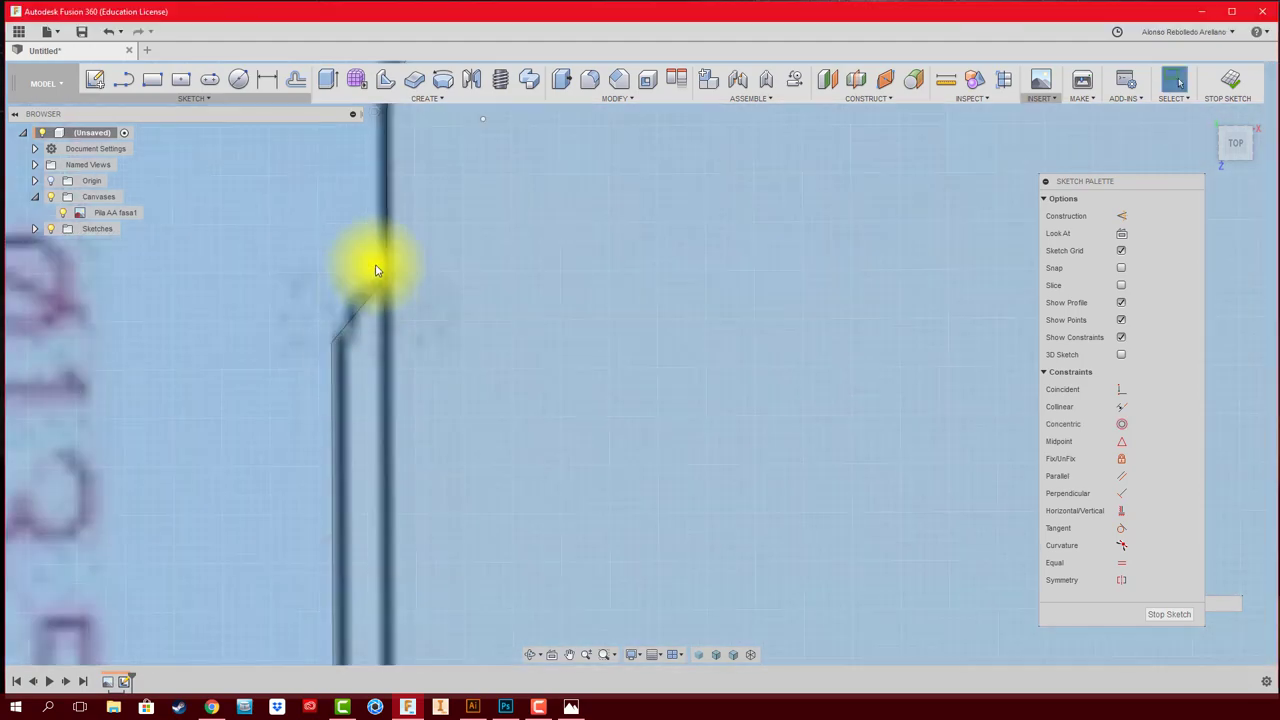
- Round the lower chamfer corner with an R0.647 fillet
left_click(193, 98)
left_click(175, 311)
left_click(389, 309)
key("Return")
scroll(411, 383, "down", 2)
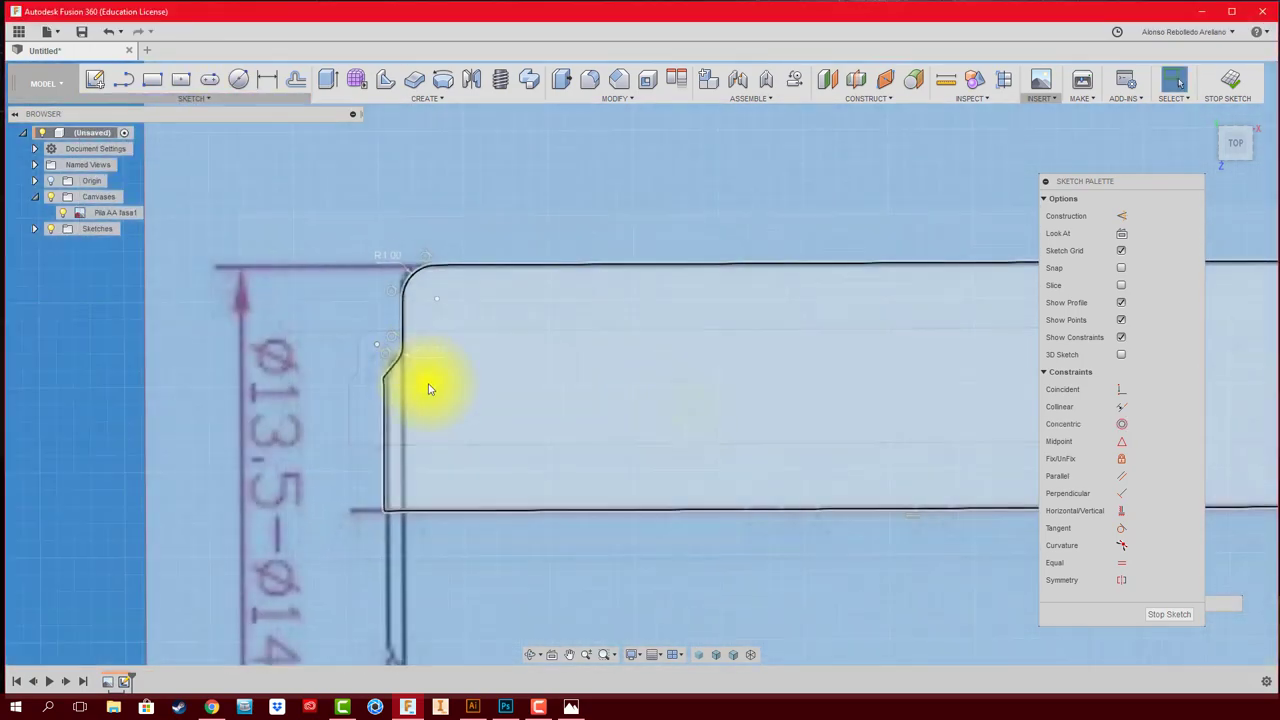
scroll(411, 383, "down", 2)
scroll(400, 420, "down", 2)
scroll(666, 414, "down", 1)
scroll(457, 386, "down", 1)
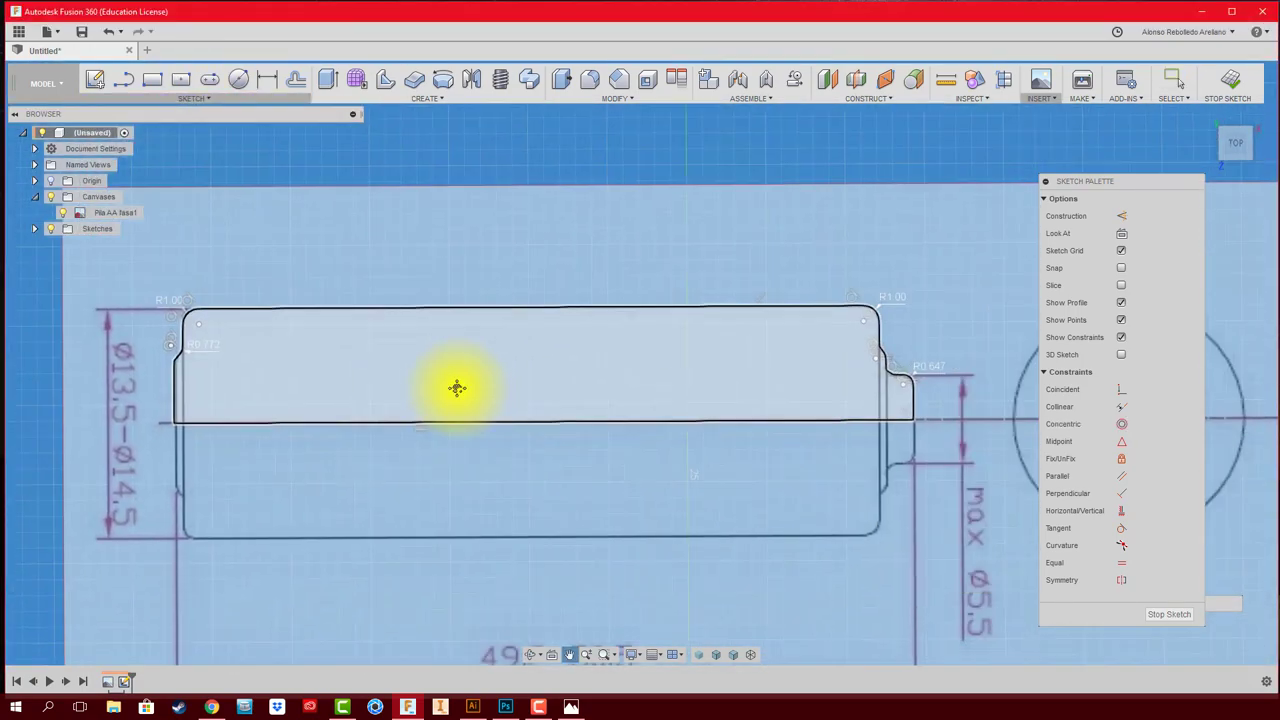
scroll(771, 343, "up", 2)
scroll(580, 371, "up", 1)
scroll(150, 250, "up", 1)
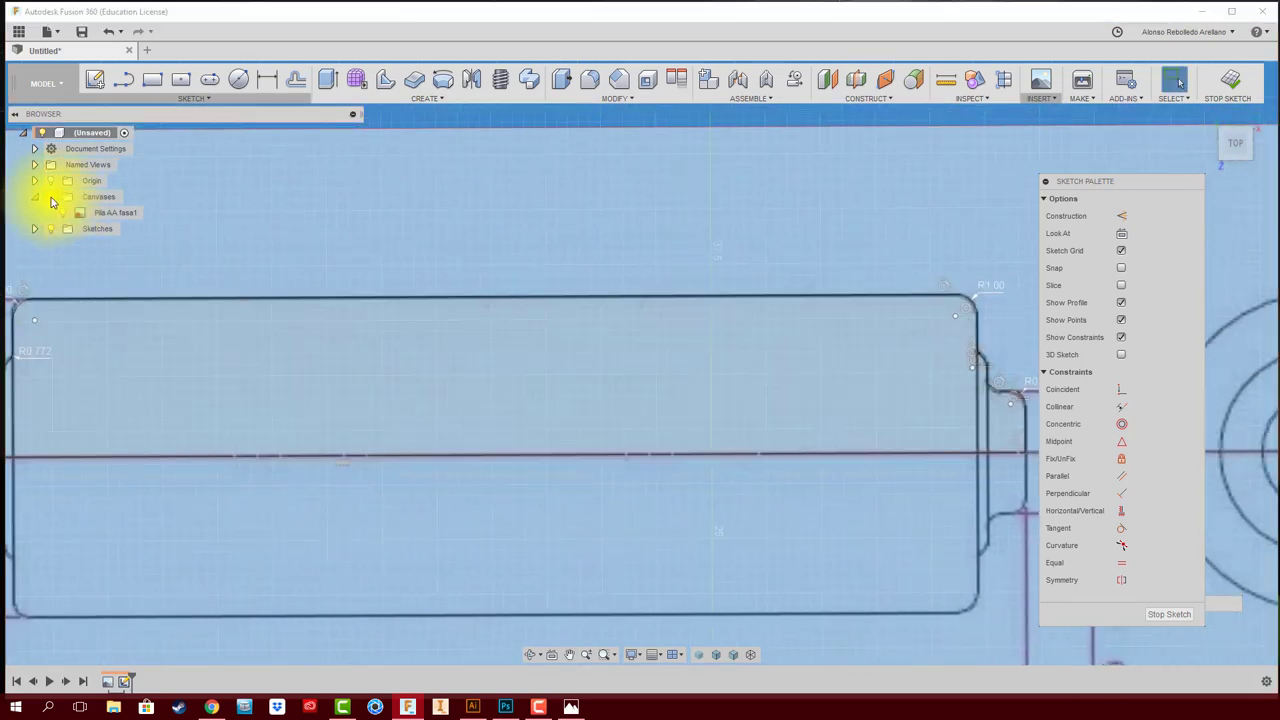
scroll(314, 251, "down", 2)
scroll(400, 386, "down", 1)
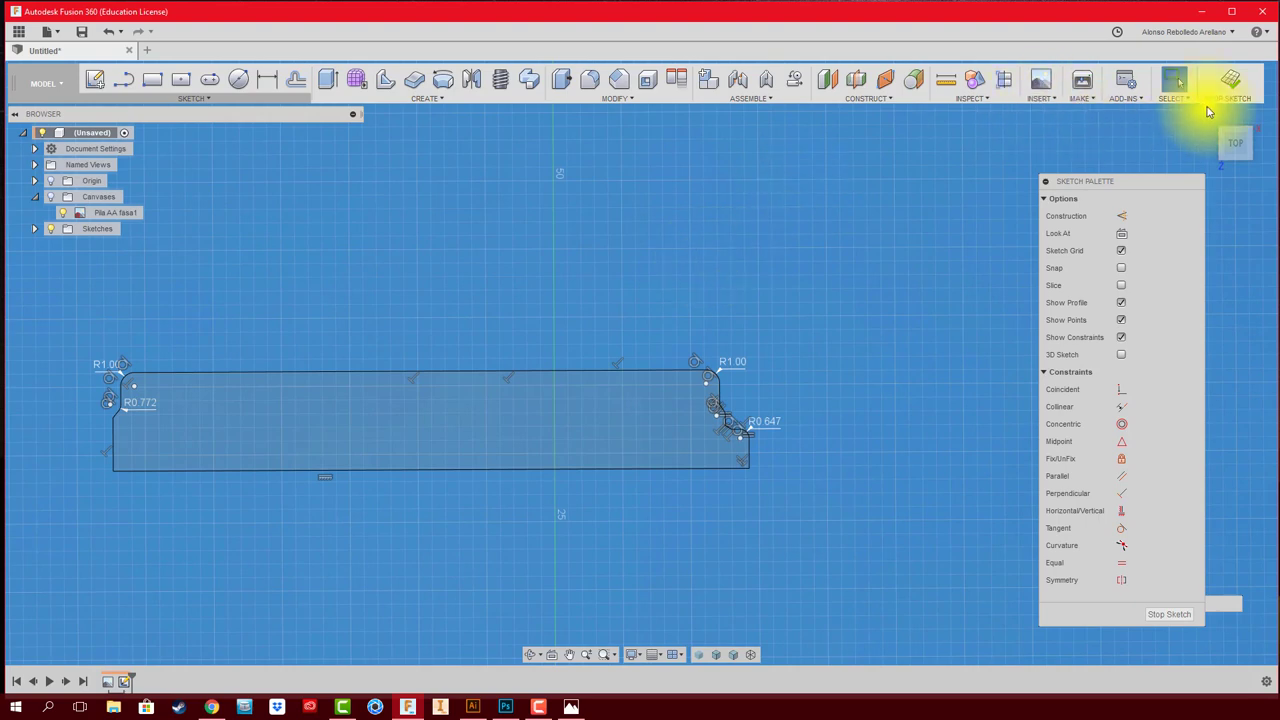
- Finish the sketch and revolve the battery profile around its axis into a solid body
left_click(1230, 78)
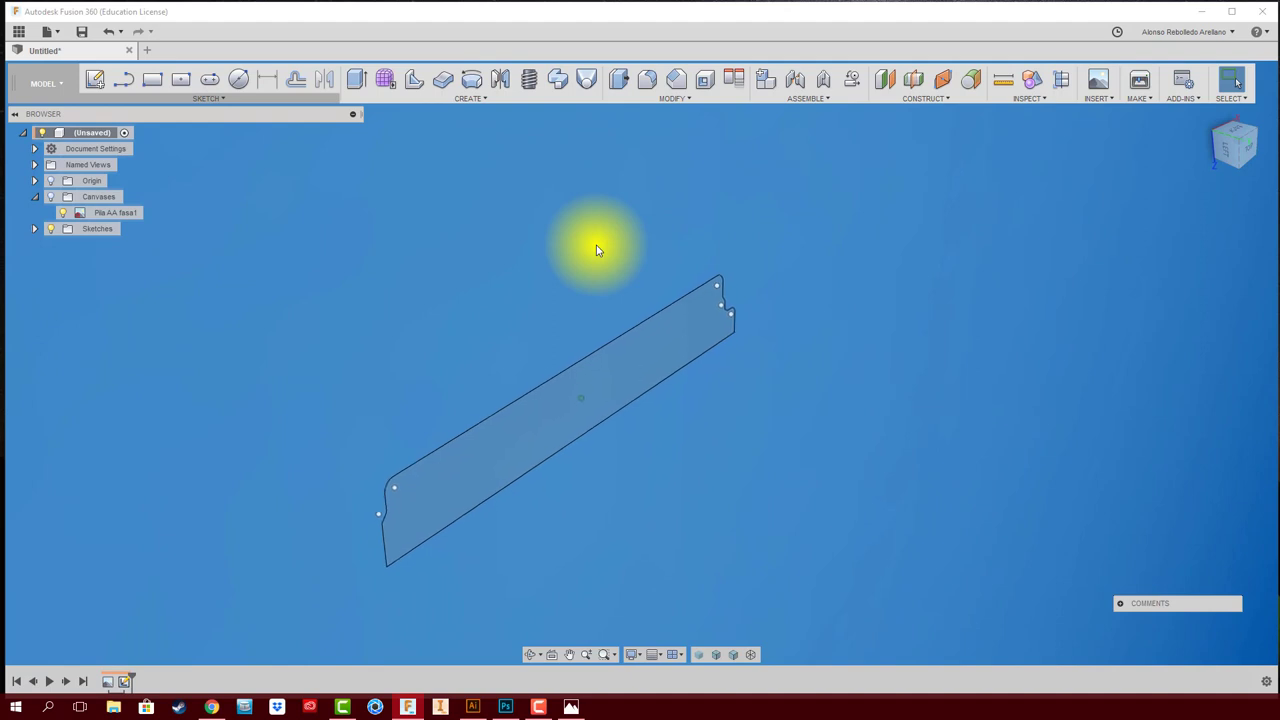
left_click(474, 89)
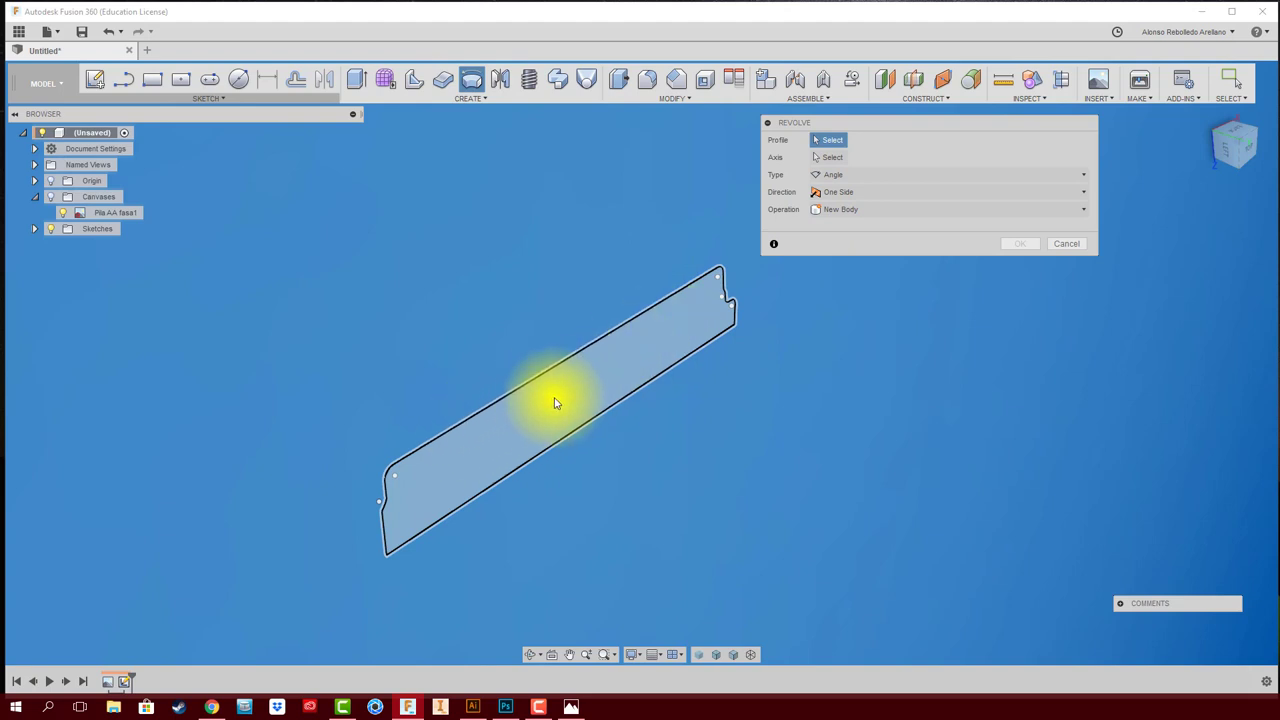
left_click(714, 306)
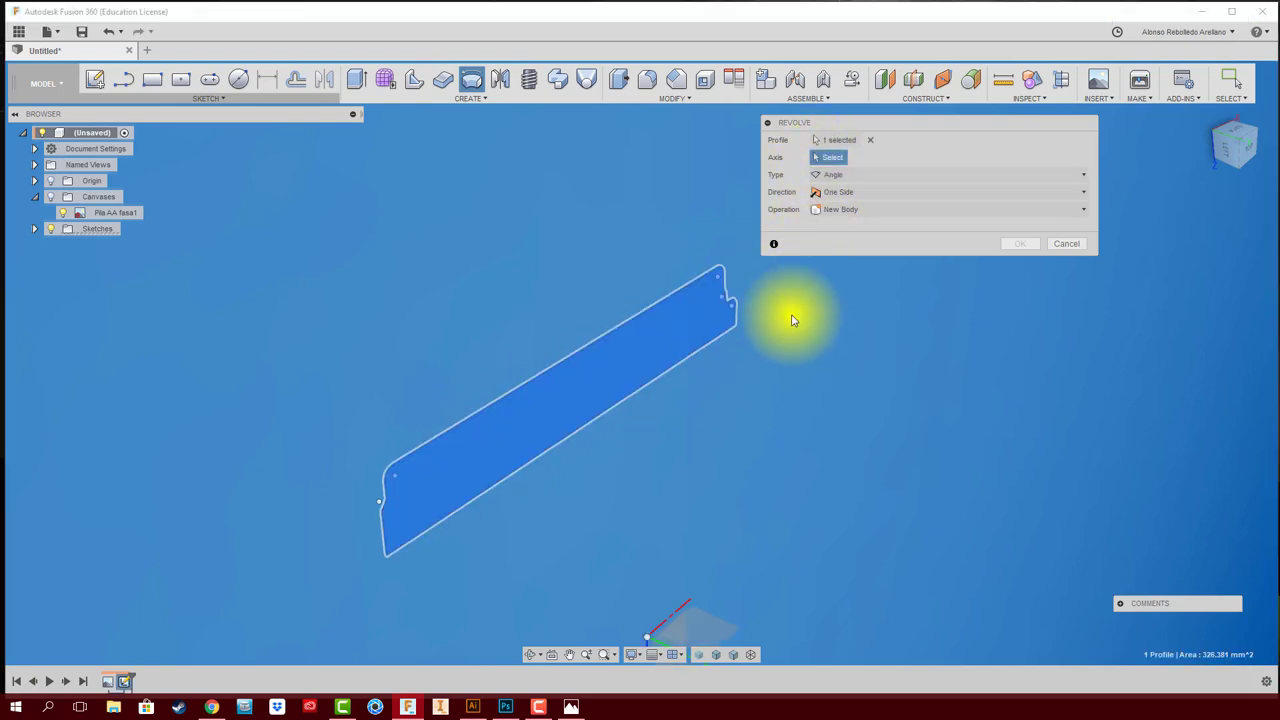
left_click(714, 346)
left_click(1022, 262)
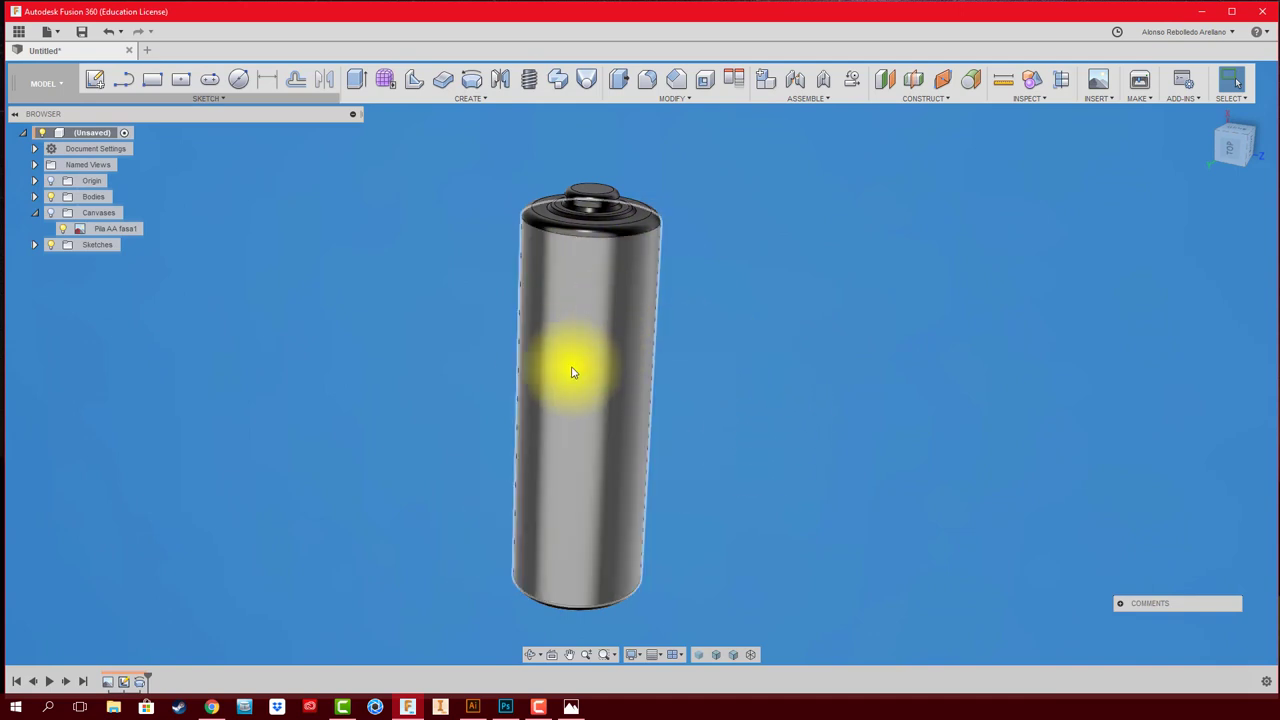
- Minimize Fusion 360, open SKIN AA in Photos, then bring up the battery drawing in Chrome
left_click(1203, 14)
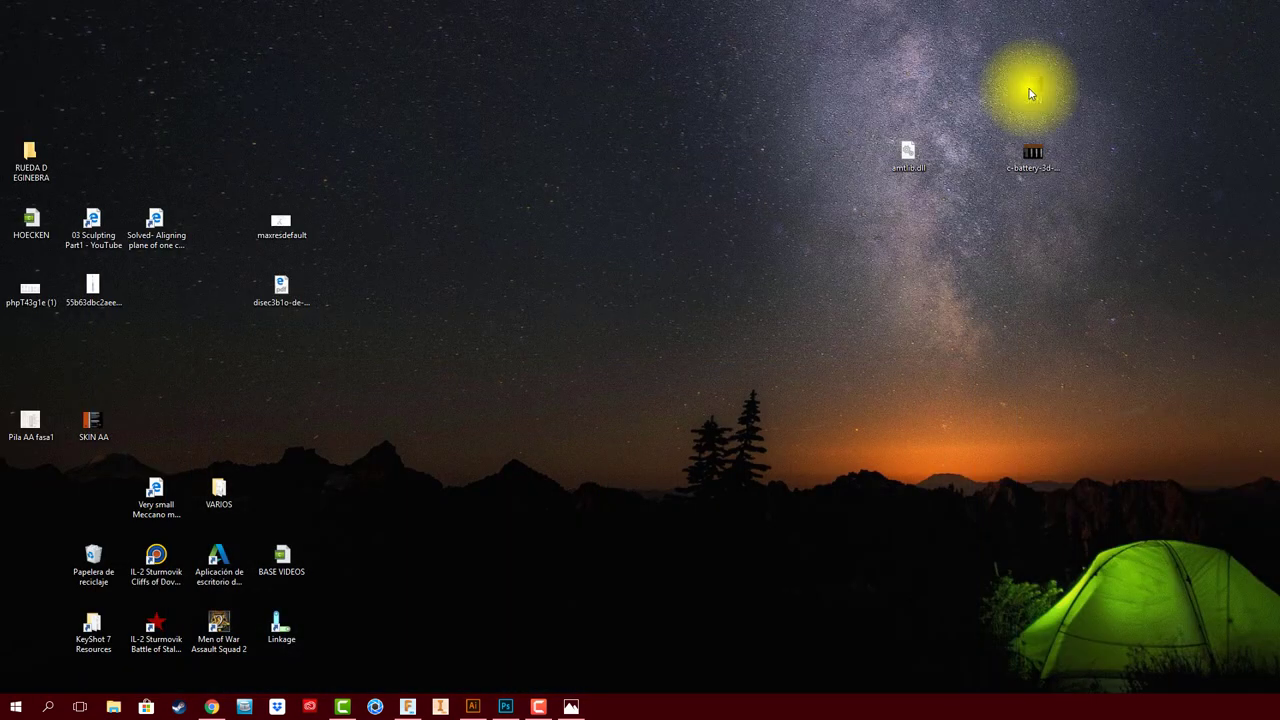
left_click(93, 425)
double_click(93, 425)
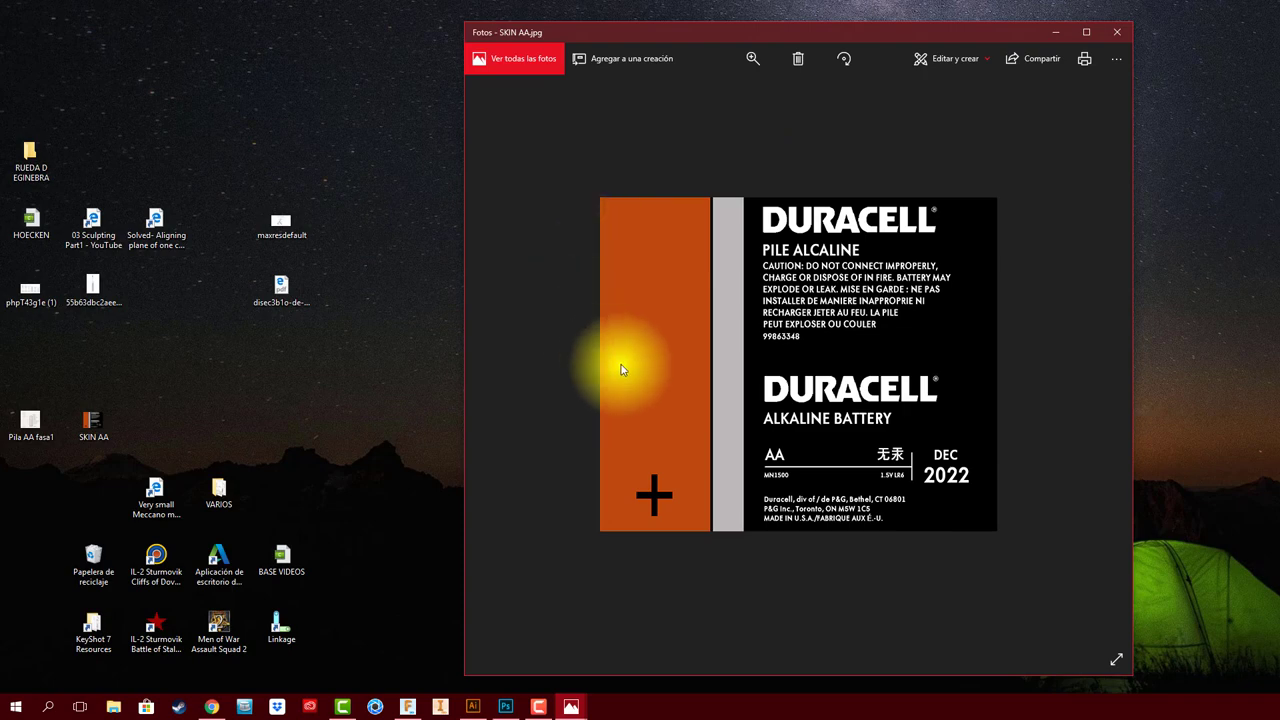
left_click(220, 709)
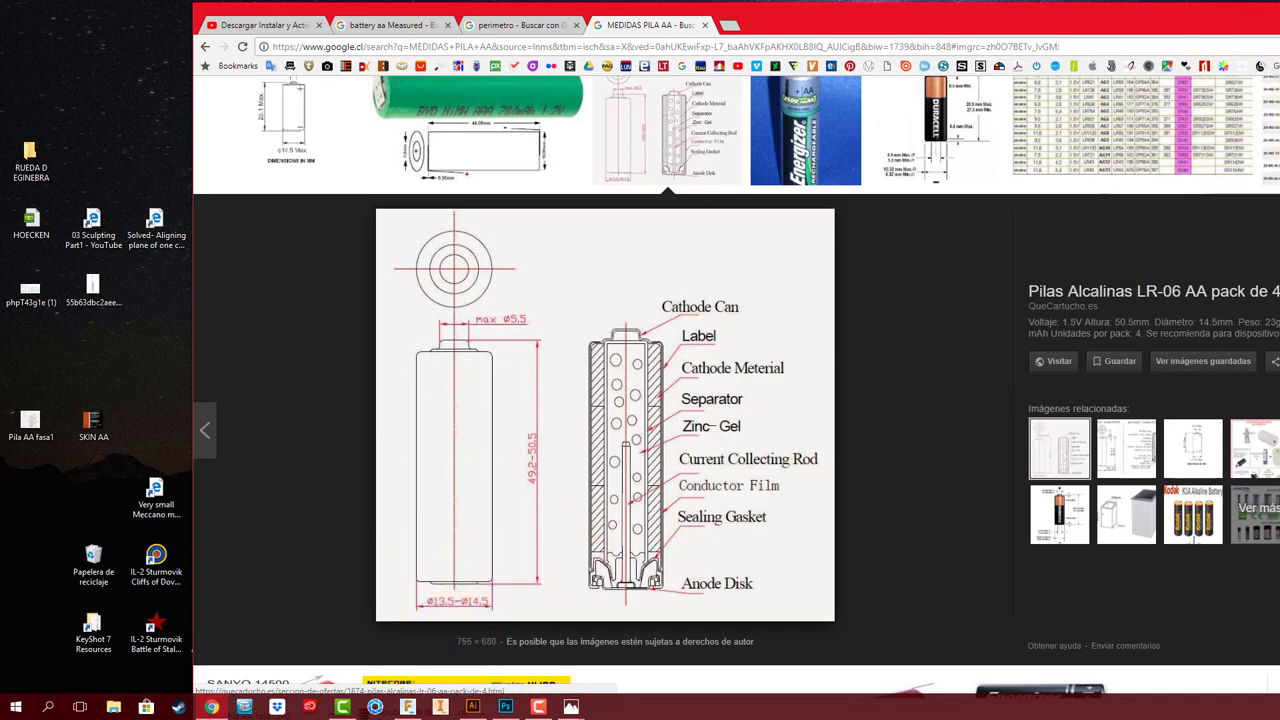
- Minimize Chrome after reviewing the AA battery dimension drawing
left_click(211, 707)
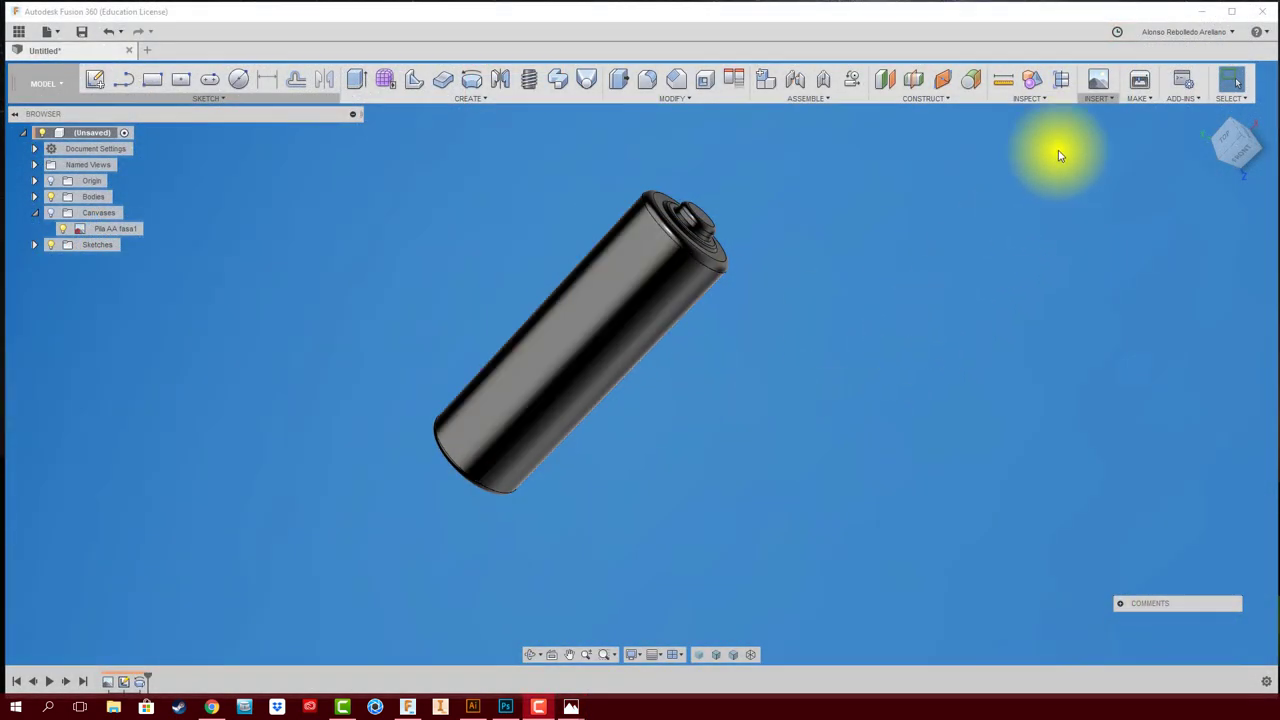
- Place SKIN AA.jpg as a decal on the battery's cylindrical face
left_click(1102, 98)
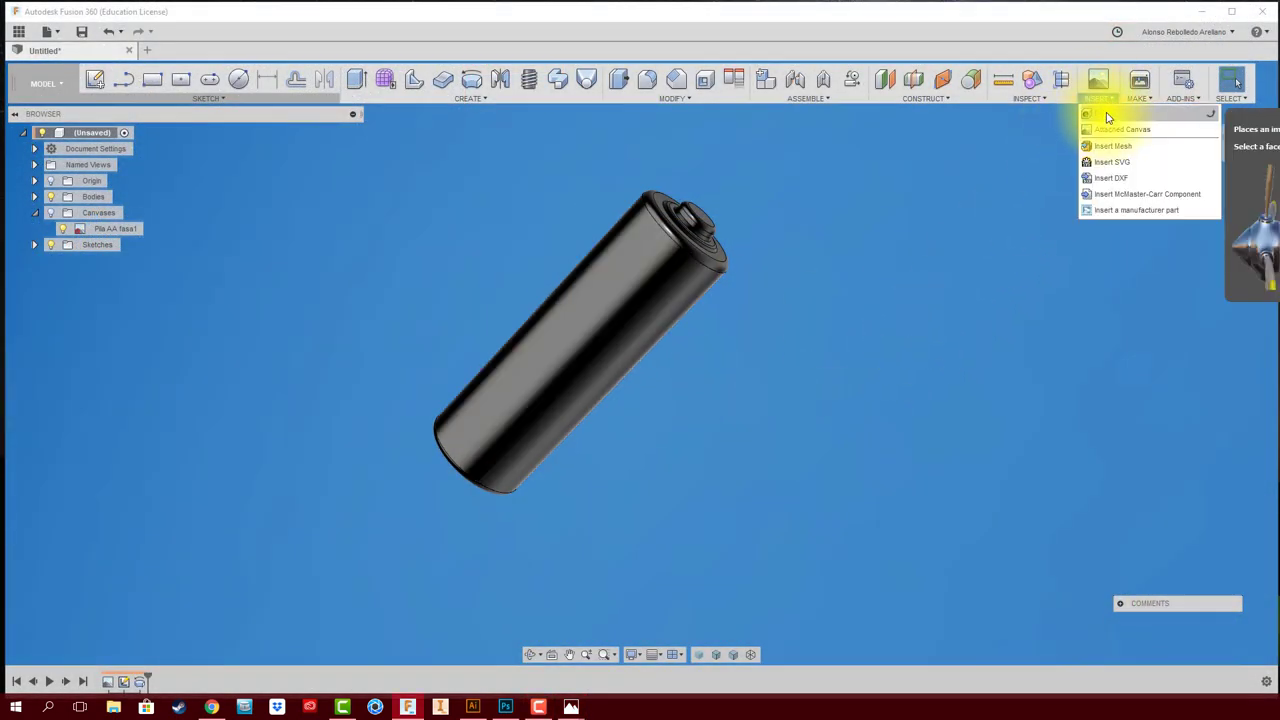
left_click(1107, 115)
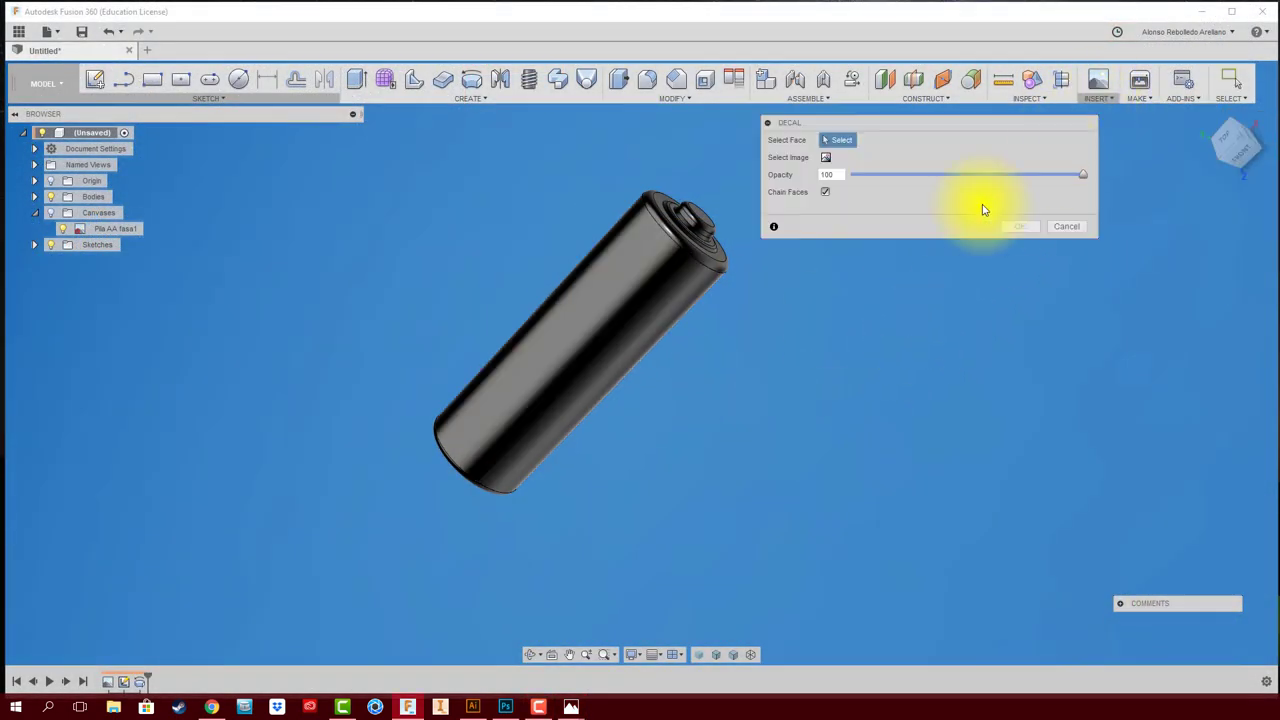
left_click(617, 297)
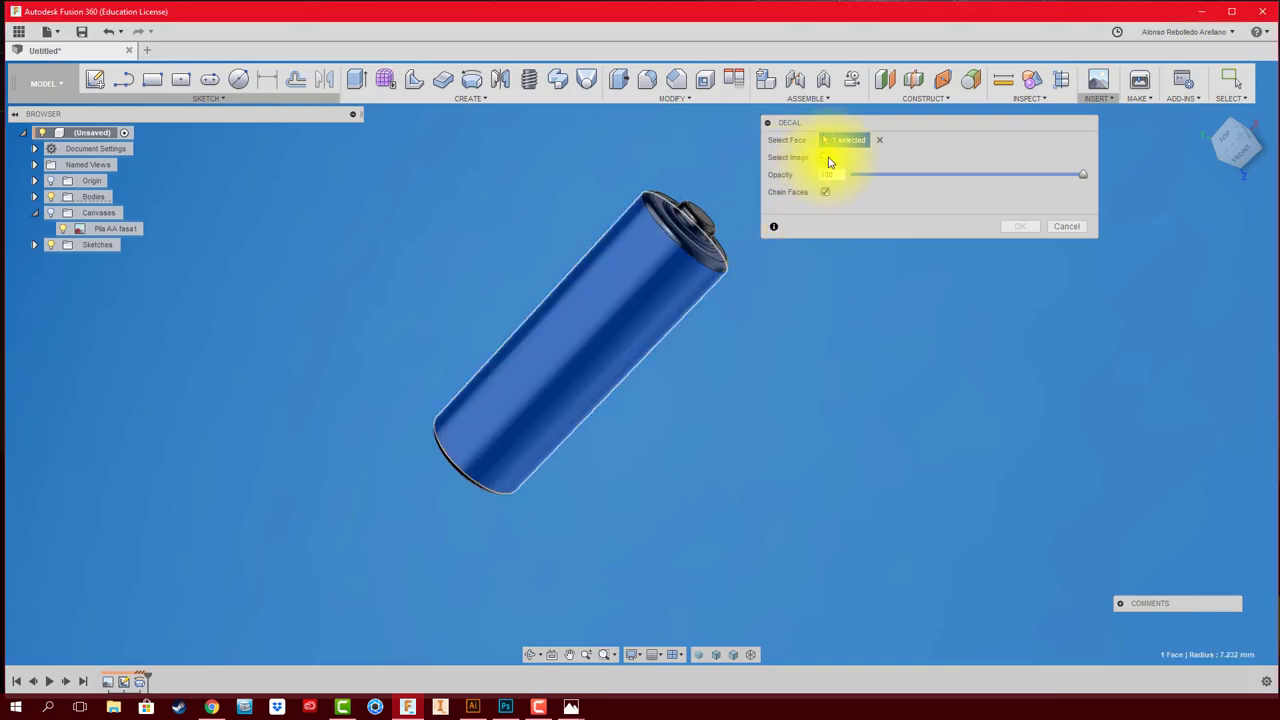
left_click(827, 159)
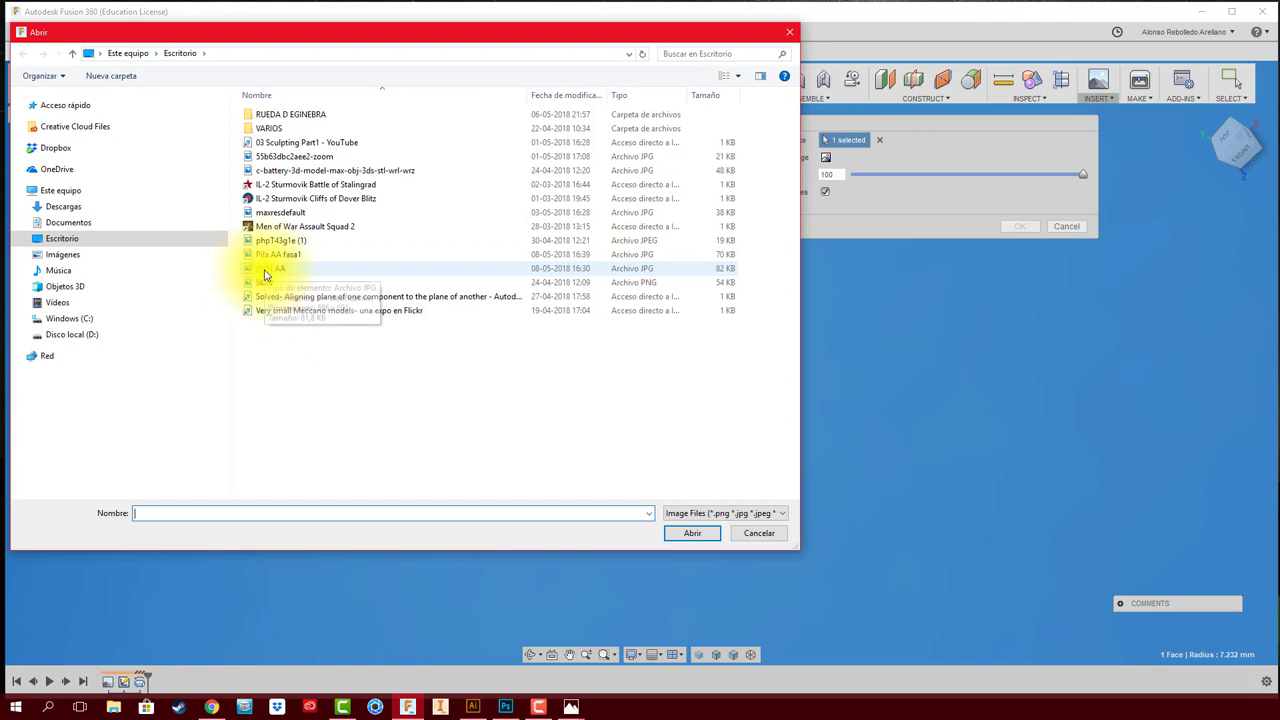
left_click(690, 535)
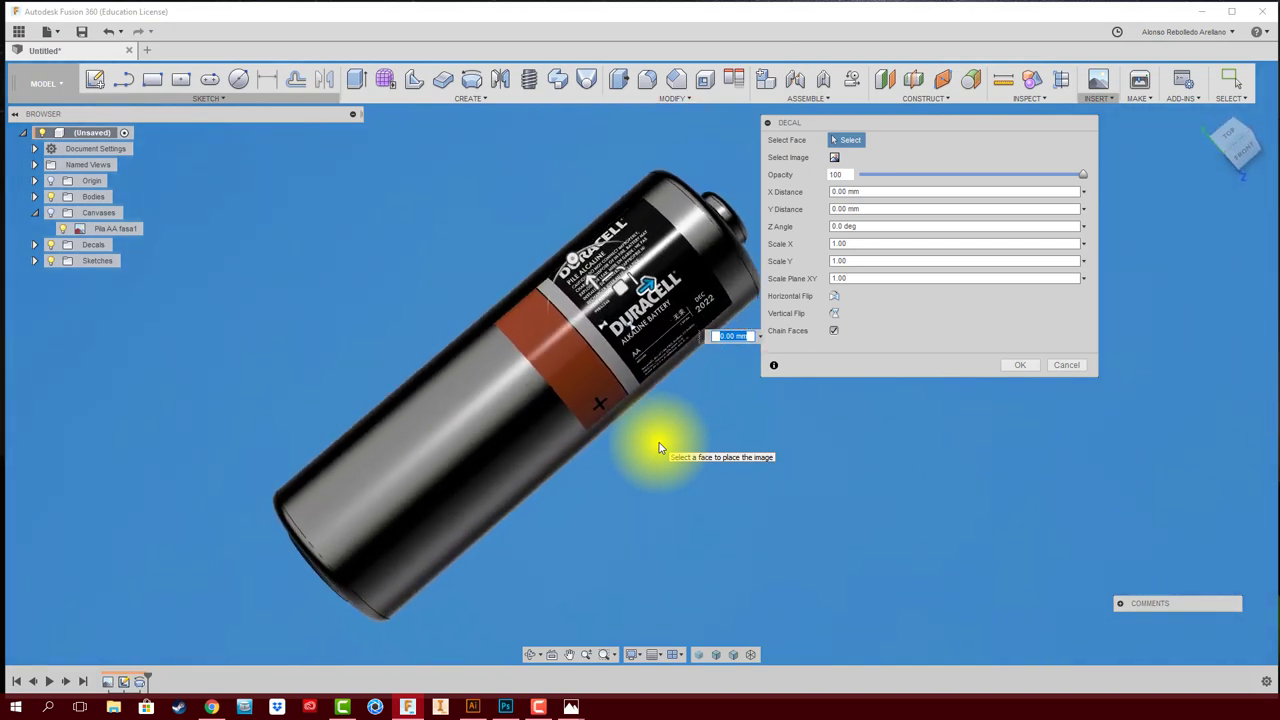
- Slide the Duracell decal along the battery and scale it uniformly to 1.379
mouse_move(627, 272)
left_mouse_down()
mouse_move(468, 366)
mouse_move(512, 400)
mouse_move(507, 349)
mouse_move(447, 368)
mouse_move(496, 270)
mouse_move(523, 453)
mouse_move(535, 277)
mouse_move(509, 414)
mouse_move(509, 380)
mouse_move(575, 369)
left_mouse_up()
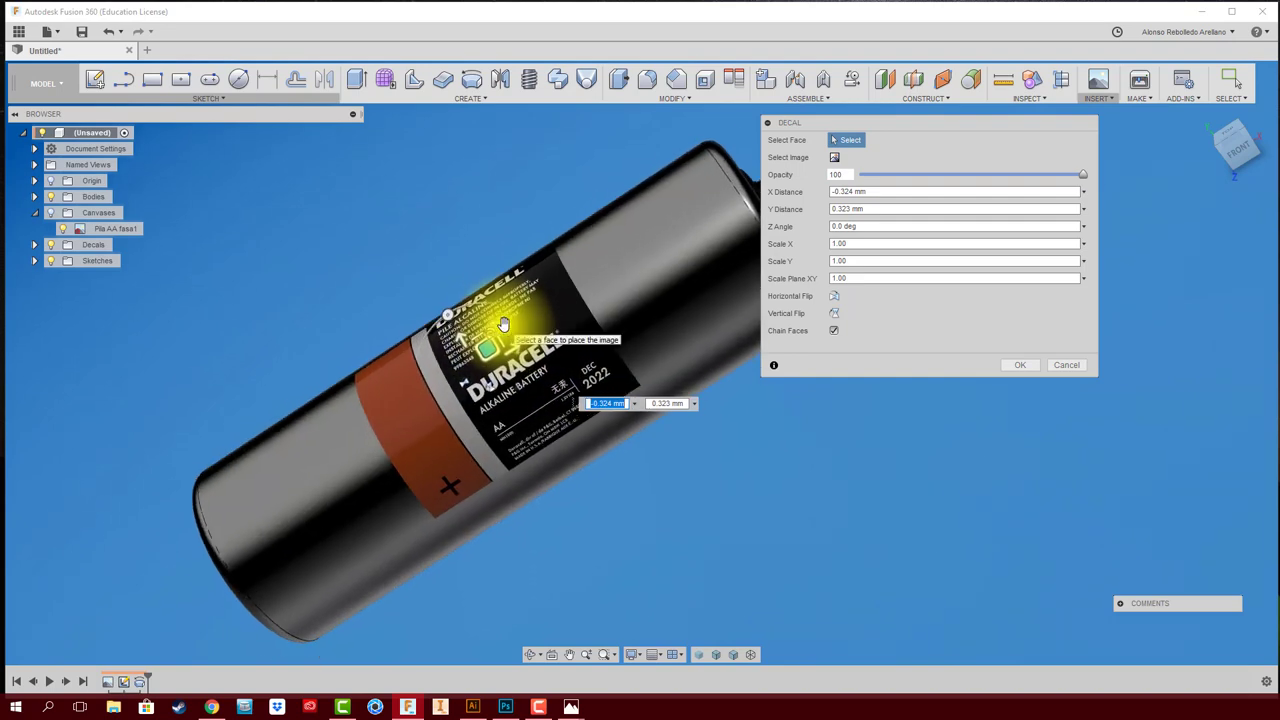
mouse_move(497, 328)
middle_mouse_down("shift")
mouse_move(525, 433)
mouse_move(543, 428)
mouse_move(523, 443)
mouse_move(500, 380)
mouse_move(322, 336)
middle_mouse_up("shift")
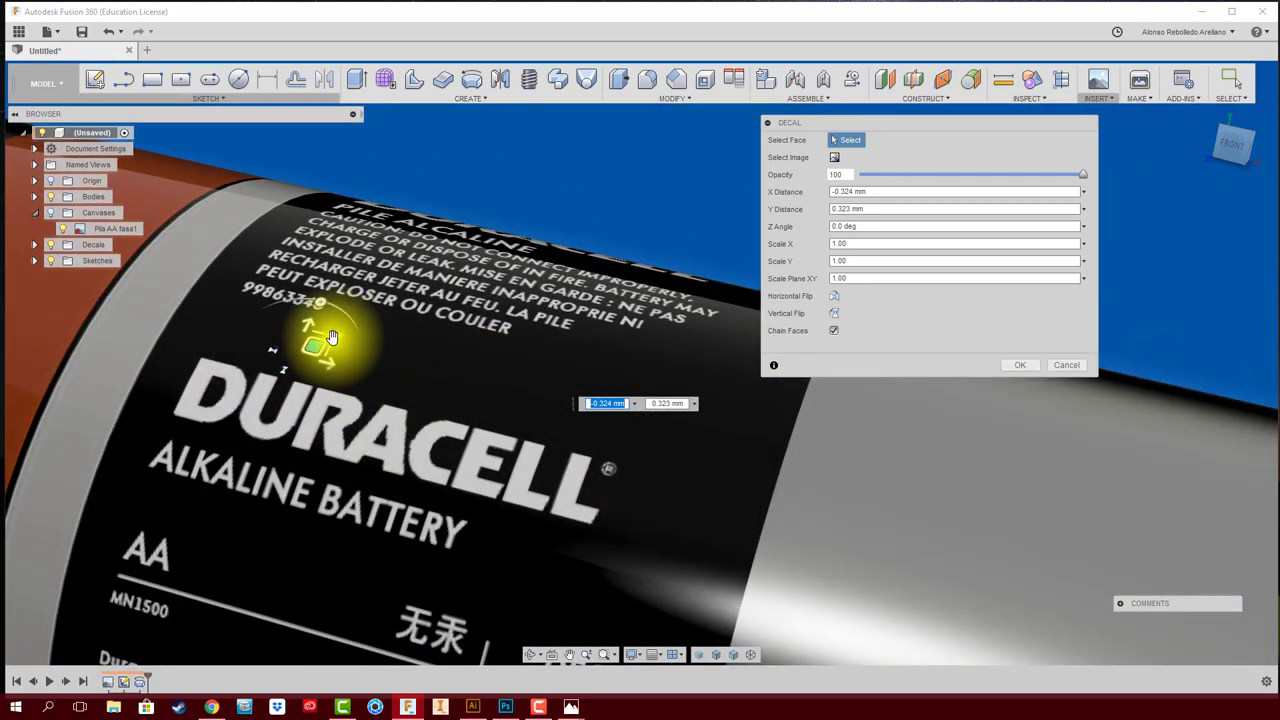
left_click_drag(329, 338, 341, 338)
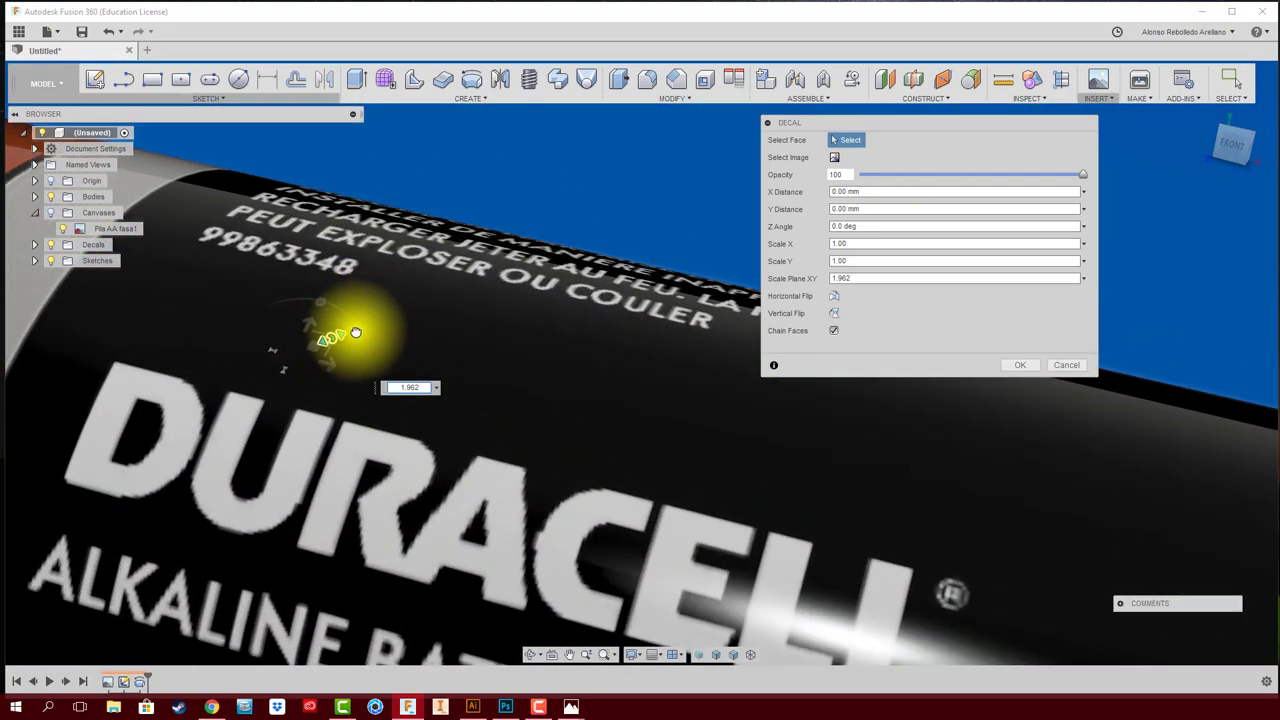
scroll(341, 338, "down", 2)
scroll(414, 366, "down", 2)
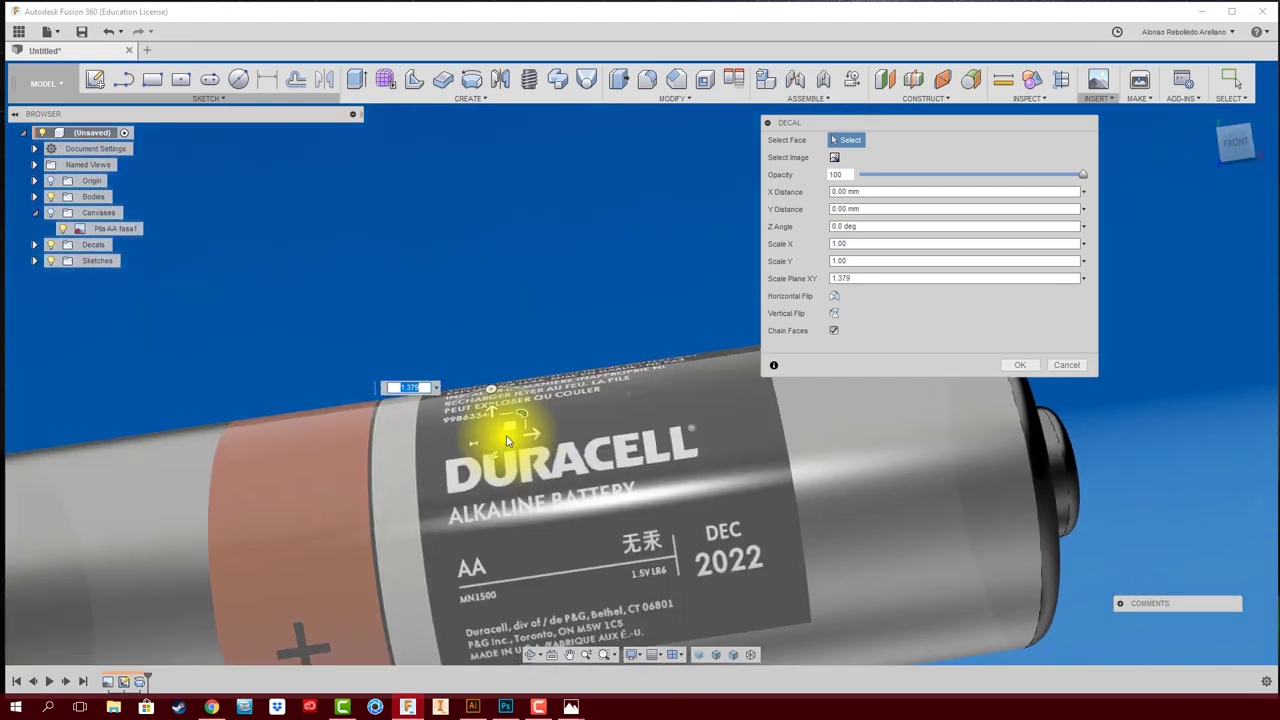
scroll(428, 423, "down", 2)
- Scale the Duracell decal to about 1.009 Scale Plane XY around the battery body and commit it
left_click_drag(528, 426, 525, 426)
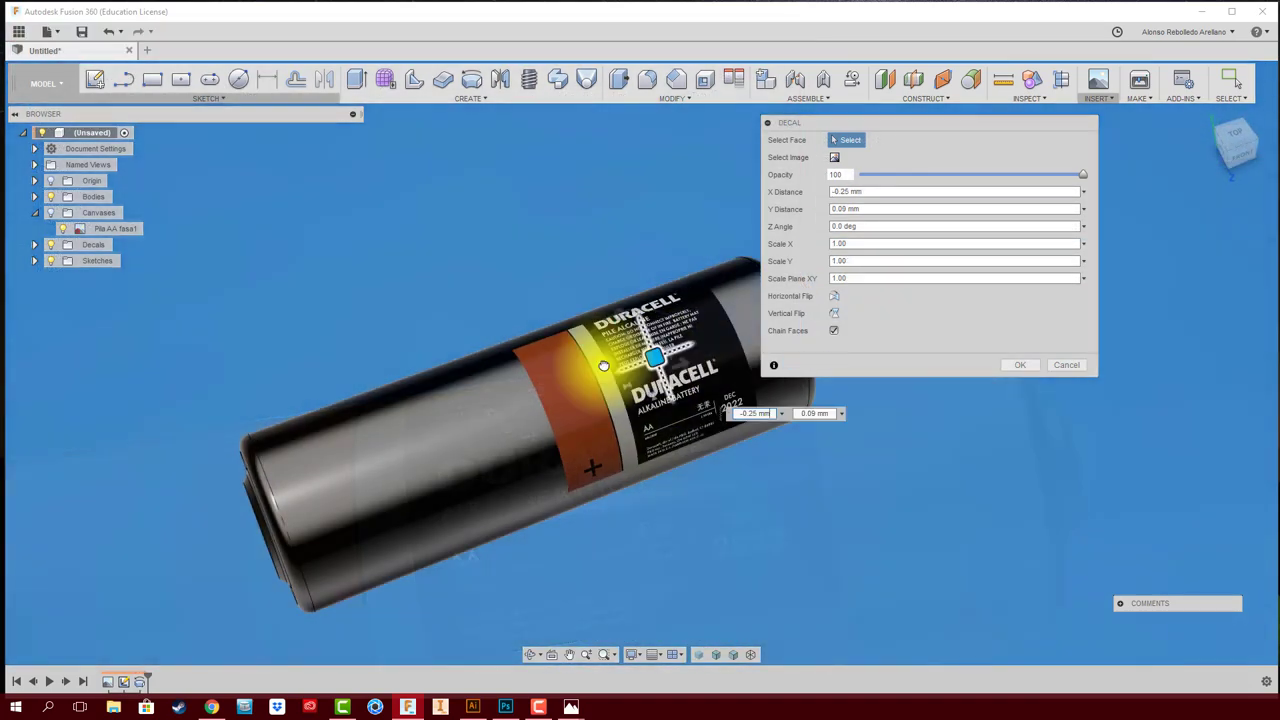
mouse_move(529, 386)
left_mouse_down()
mouse_move(519, 427)
mouse_move(548, 428)
mouse_move(540, 398)
left_mouse_up()
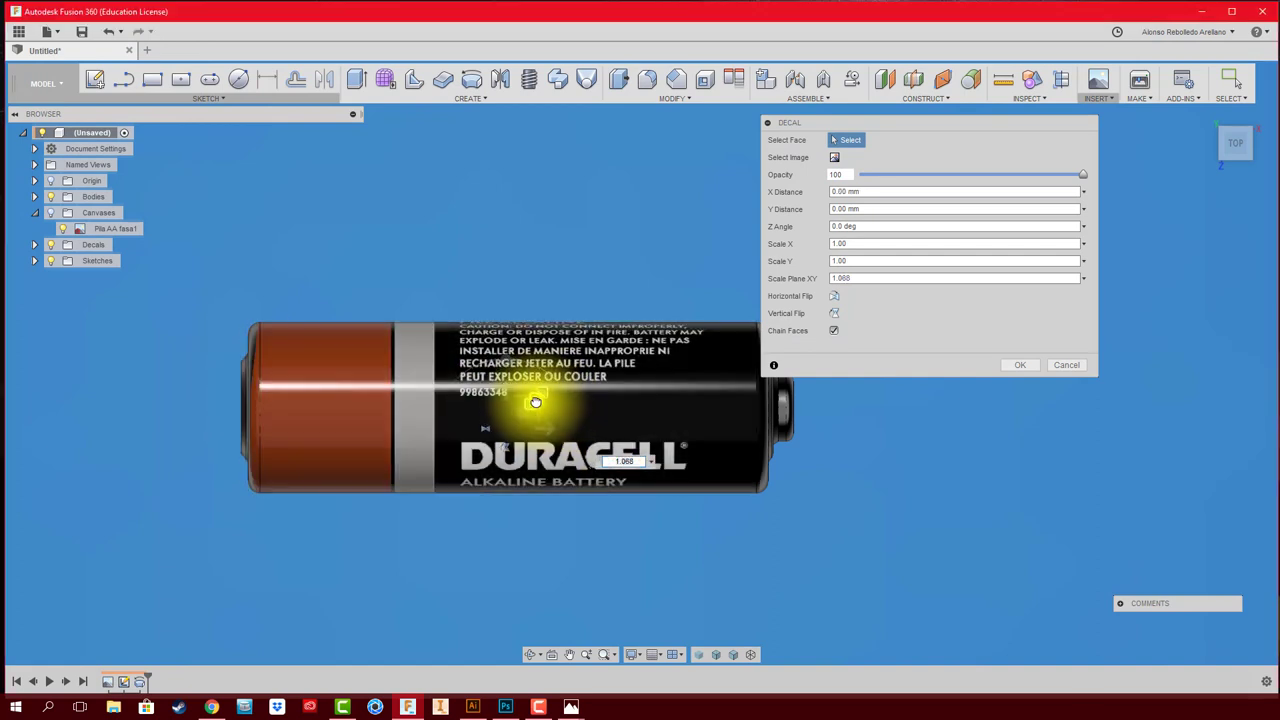
left_click_drag(535, 401, 537, 401)
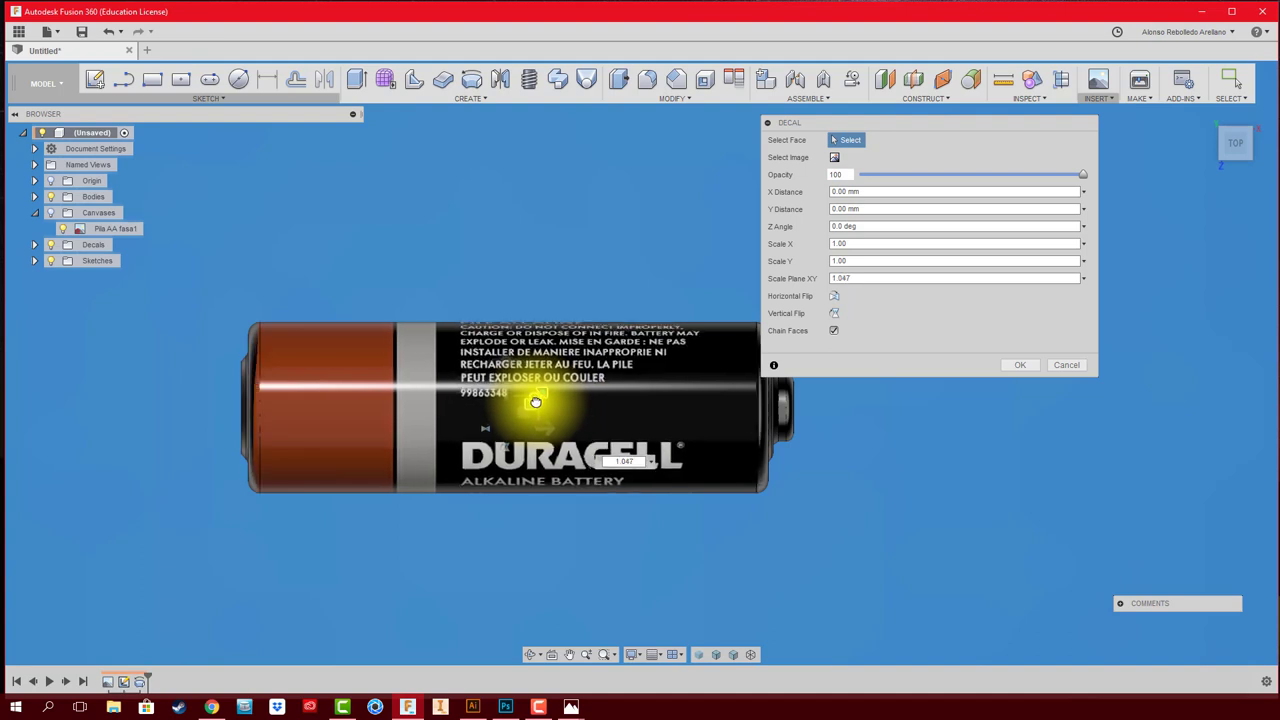
mouse_move(557, 529)
middle_mouse_down("shift")
mouse_move(571, 517)
mouse_move(623, 523)
middle_mouse_up("shift")
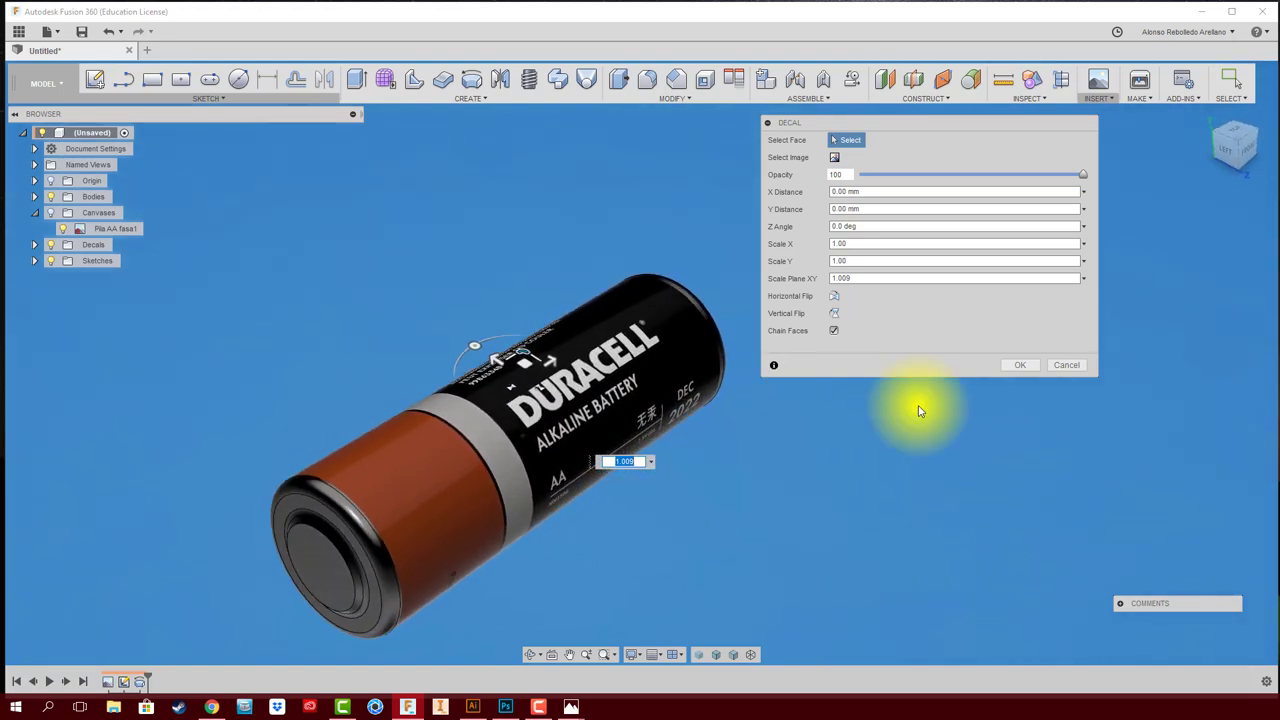
left_click(1020, 364)
mouse_move(808, 443)
middle_mouse_down("shift")
mouse_move(768, 500)
mouse_move(883, 490)
middle_mouse_up("shift")
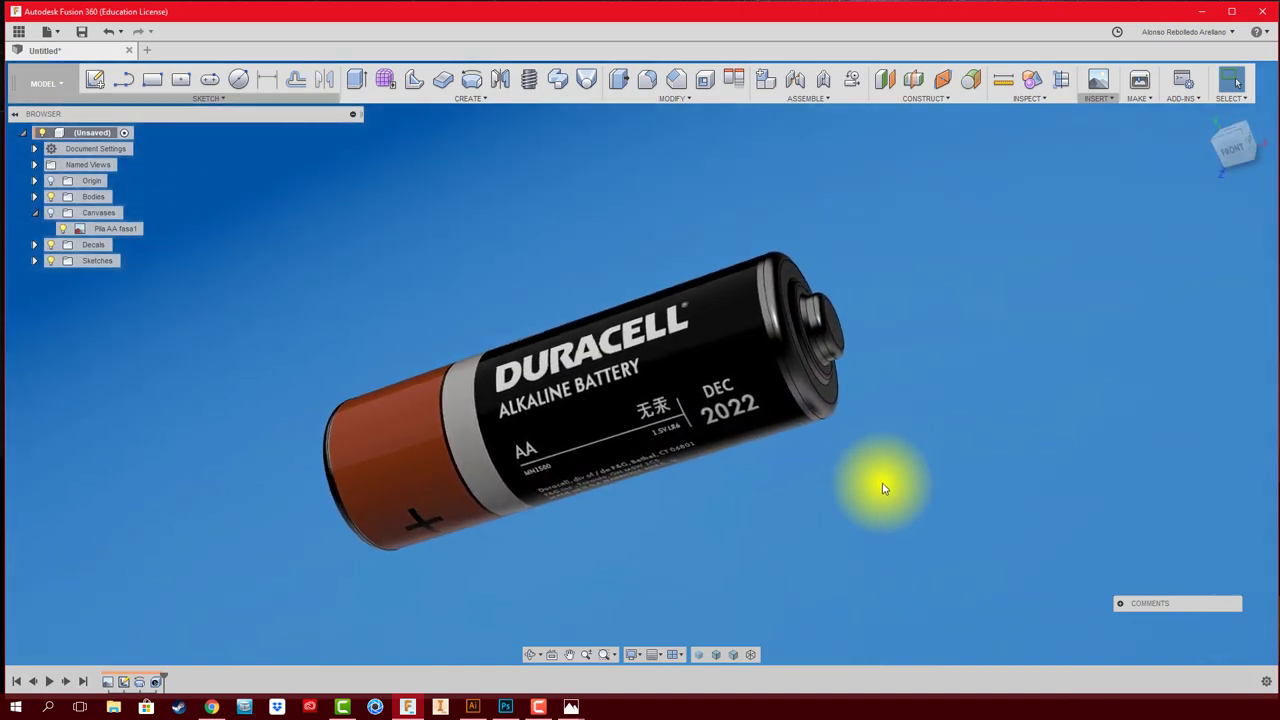